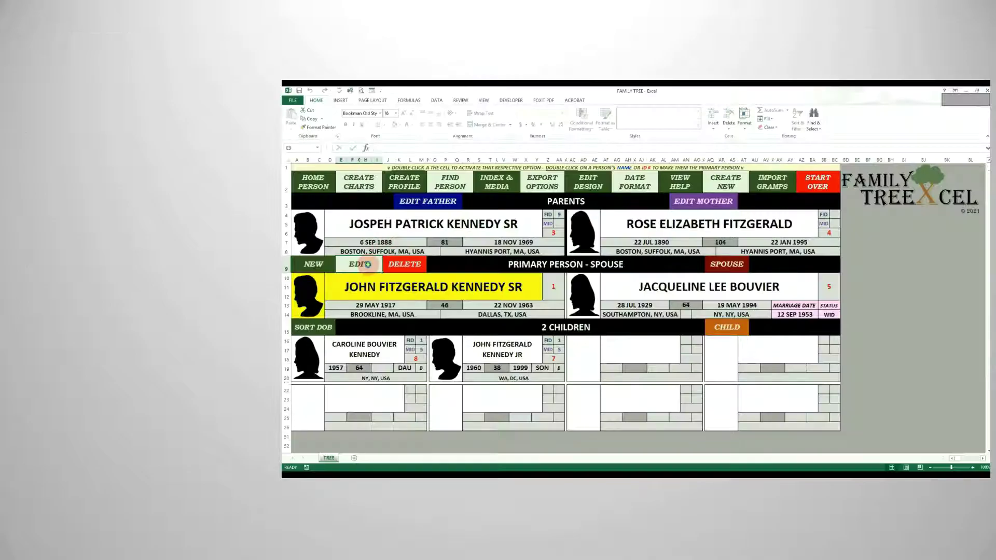
# Step: Assign the John F. Kennedy Sr picture from KENNEDY PICTURES as the primary person's profile photo and save the record
pyautogui.click(359, 264)
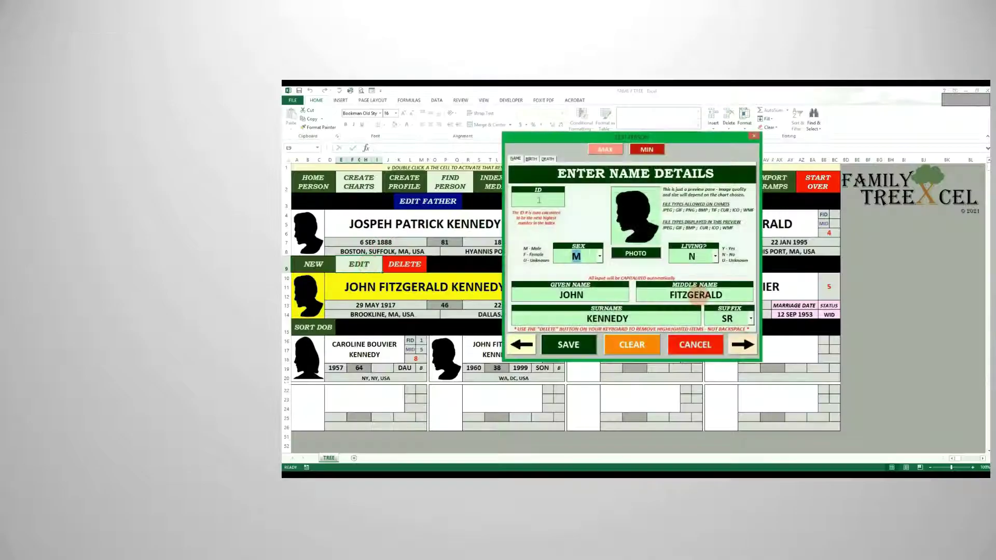
pyautogui.click(643, 257)
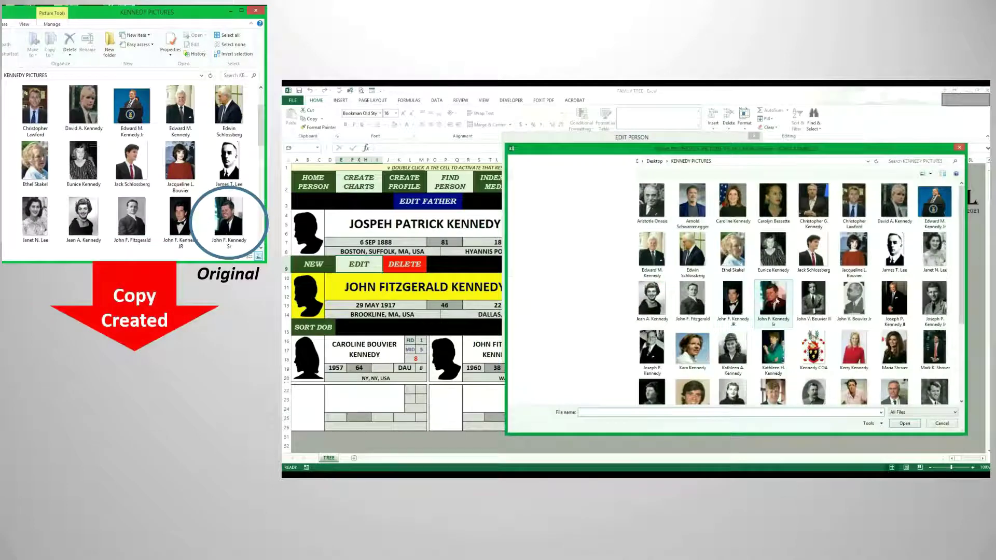
pyautogui.doubleClick(757, 294)
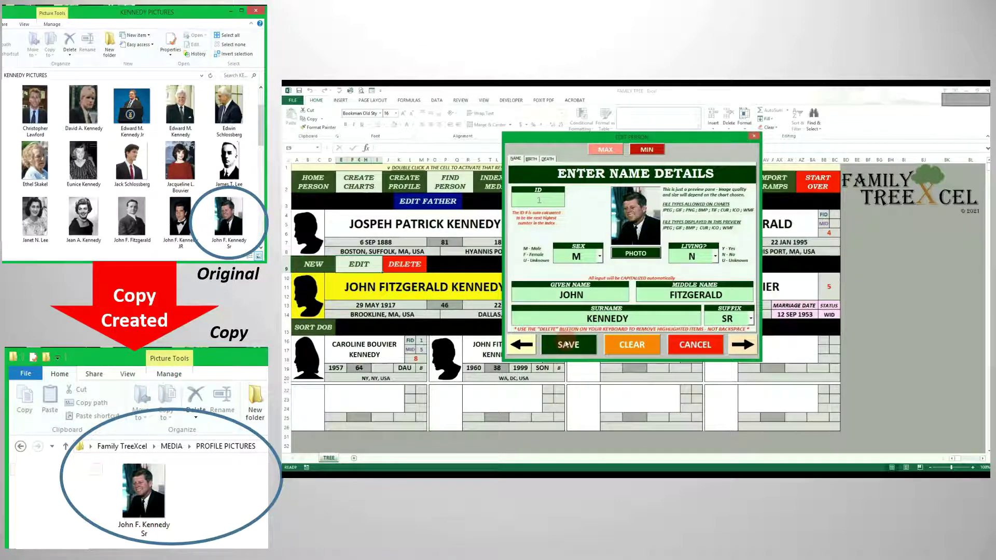
pyautogui.click(568, 345)
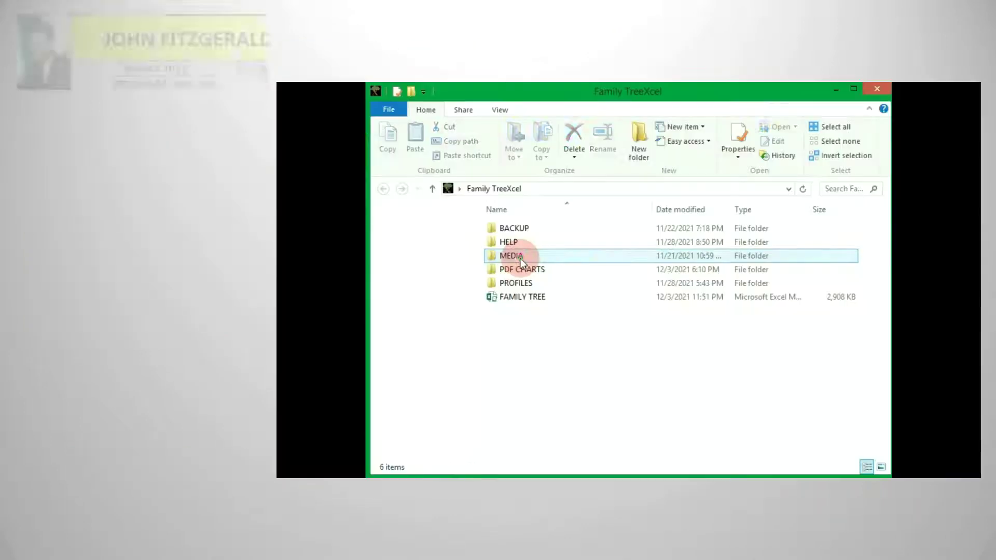
# Step: In the Family TreeXcel folder, go to MEDIA > PROFILE PICTURES and open the John F. Kennedy Sr picture in Paint
pyautogui.doubleClick(521, 258)
pyautogui.click(521, 259)
pyautogui.doubleClick(520, 259)
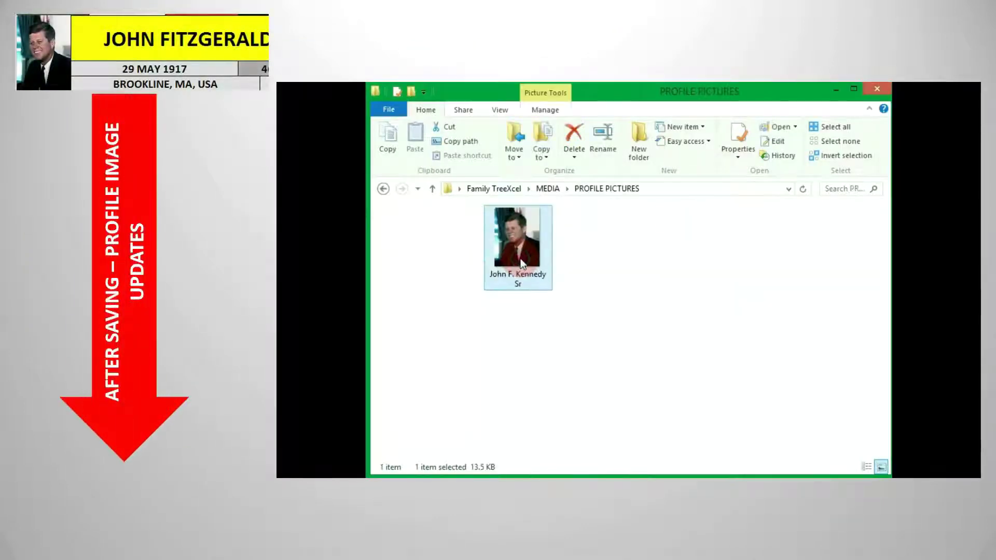
pyautogui.rightClick(520, 257)
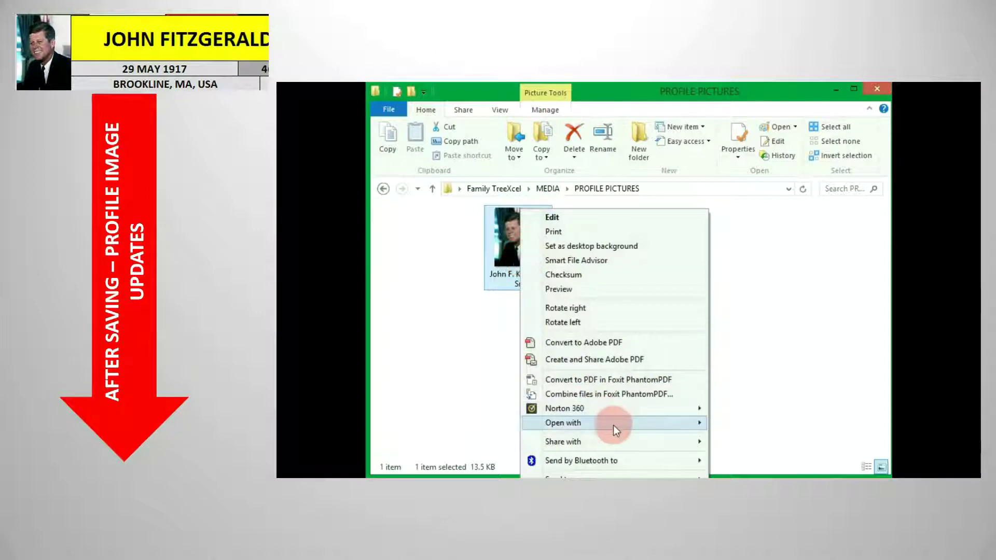
pyautogui.moveTo(643, 421)
pyautogui.click(737, 451)
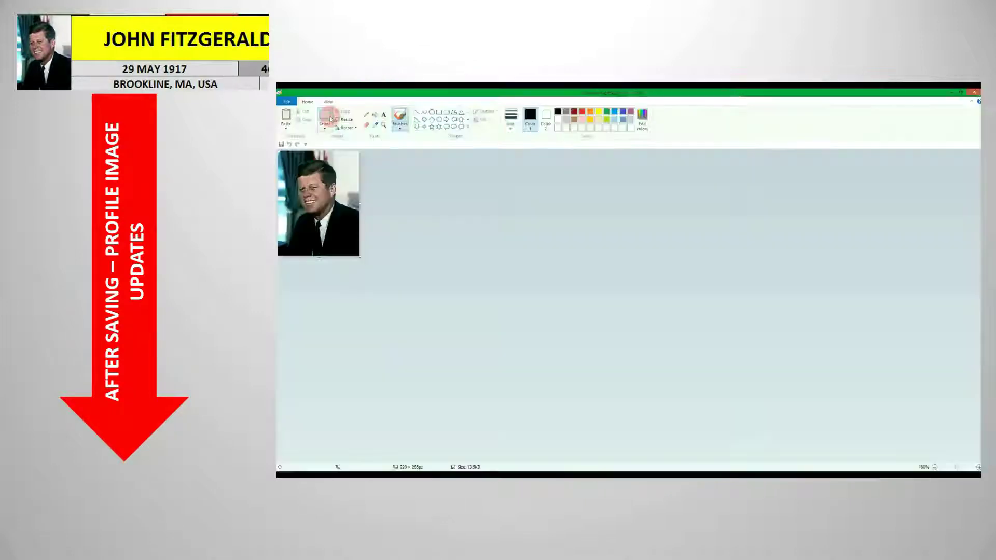
# Step: Crop the picture's outer margins to about 175 × 249 px and save the file
pyautogui.moveTo(306, 187); pyautogui.dragTo(349, 242)
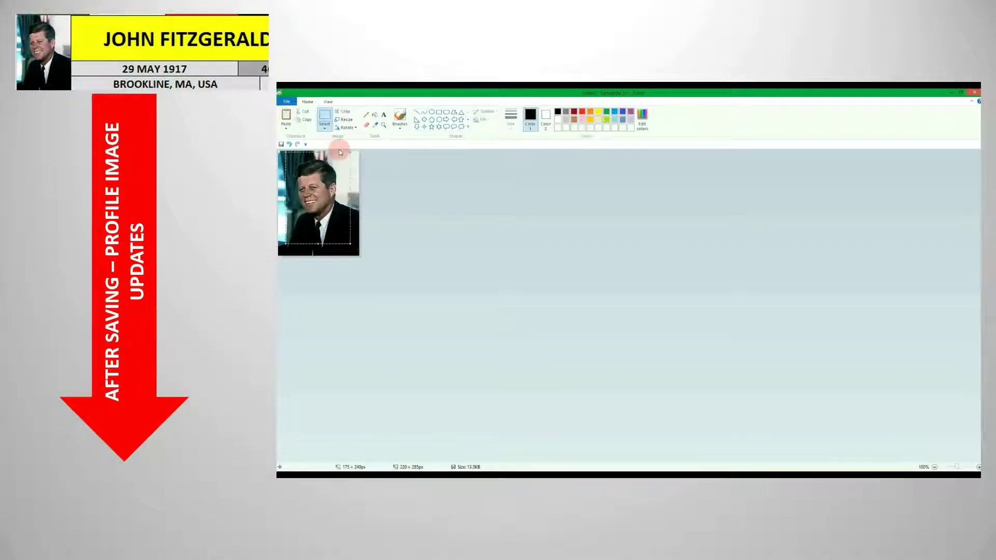
pyautogui.click(343, 111)
pyautogui.click(285, 102)
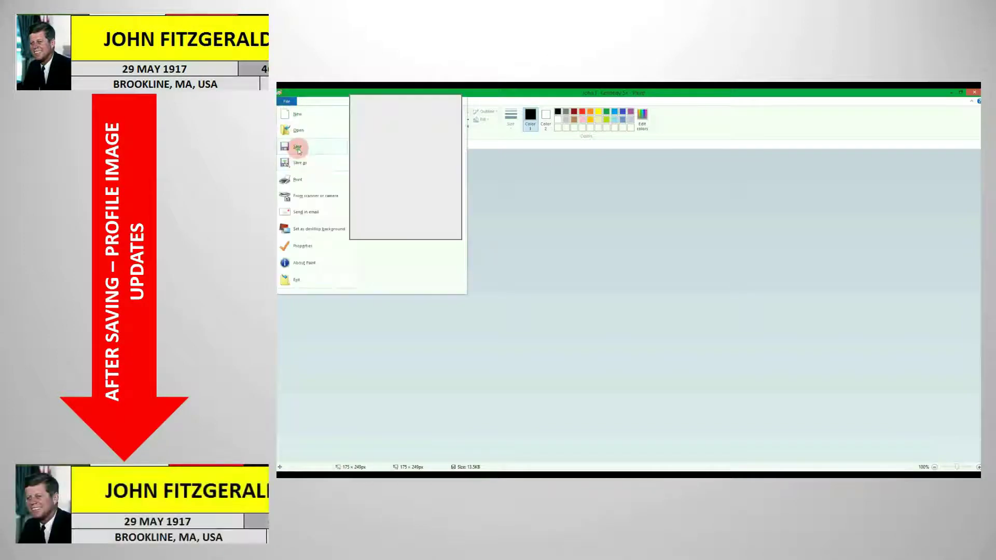
pyautogui.click(296, 147)
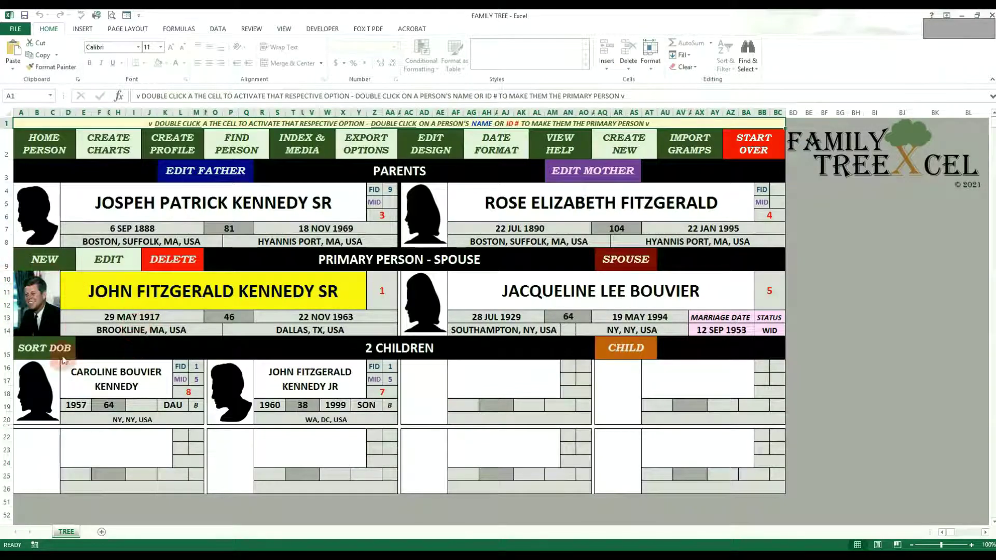
# Step: Open the primary person's stored photo from their edit form and crop it to about 143 × 182 px around the head
pyautogui.doubleClick(107, 257)
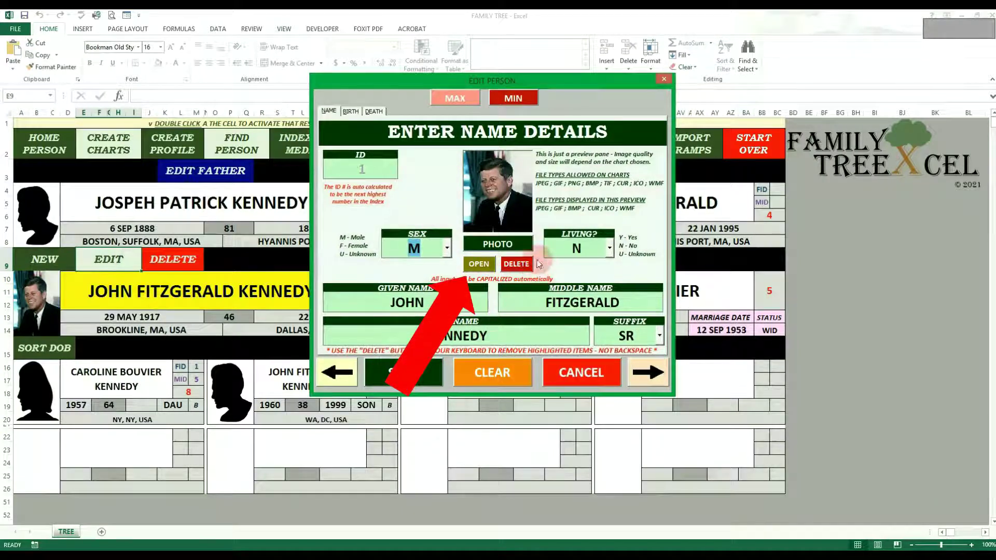
pyautogui.click(478, 264)
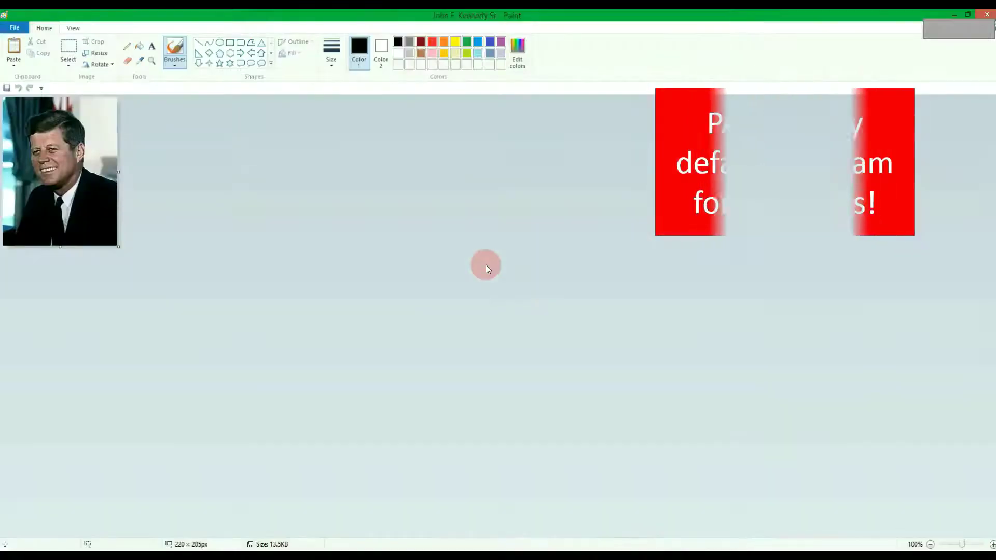
pyautogui.click(66, 61)
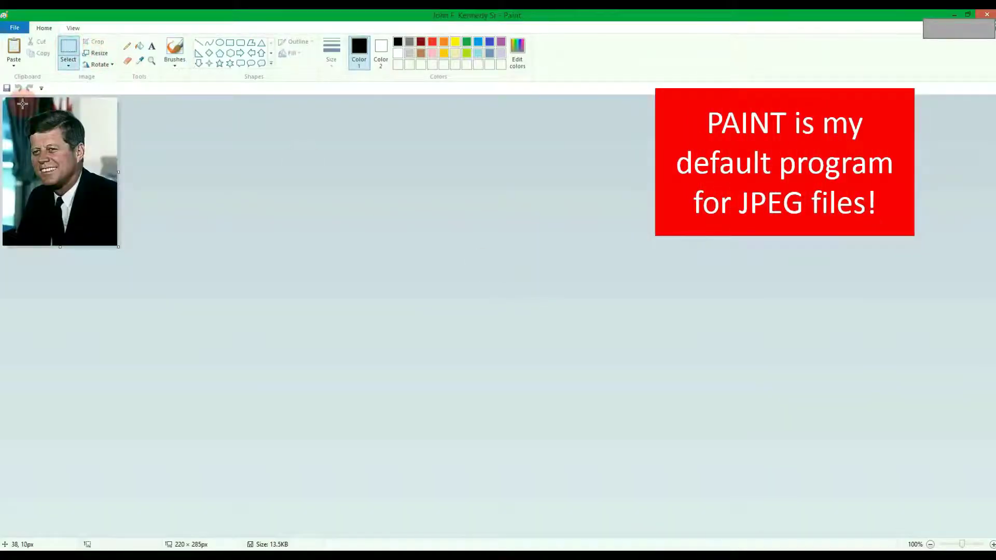
pyautogui.moveTo(20, 101); pyautogui.dragTo(94, 196)
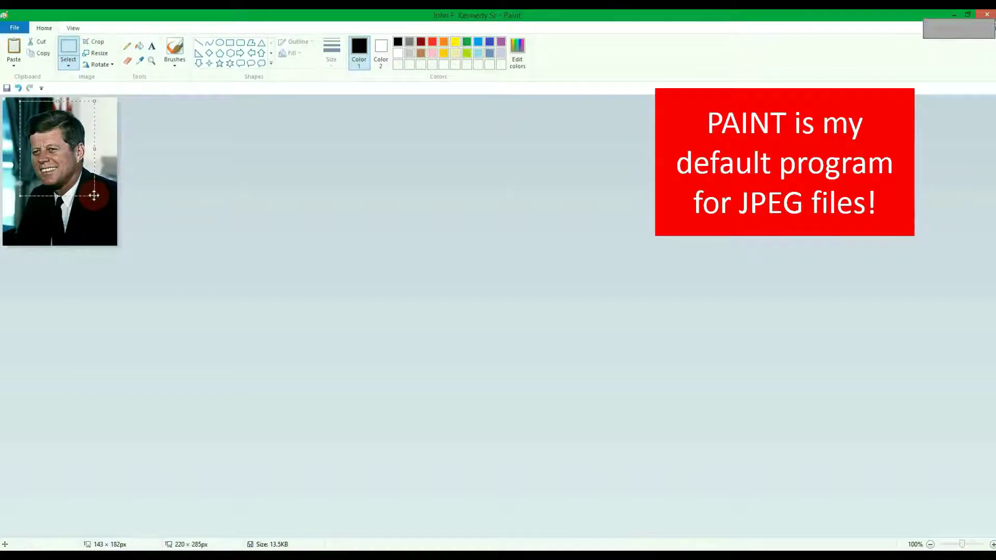
pyautogui.click(98, 43)
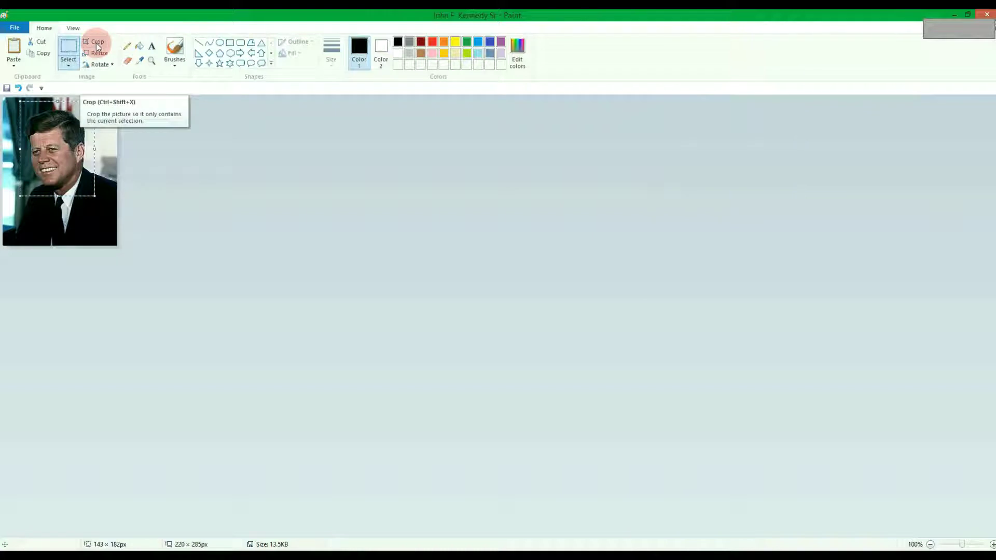
pyautogui.click(98, 46)
# Step: Save the cropped photo, close Paint, and save the primary person's details in the family tree workbook
pyautogui.click(15, 28)
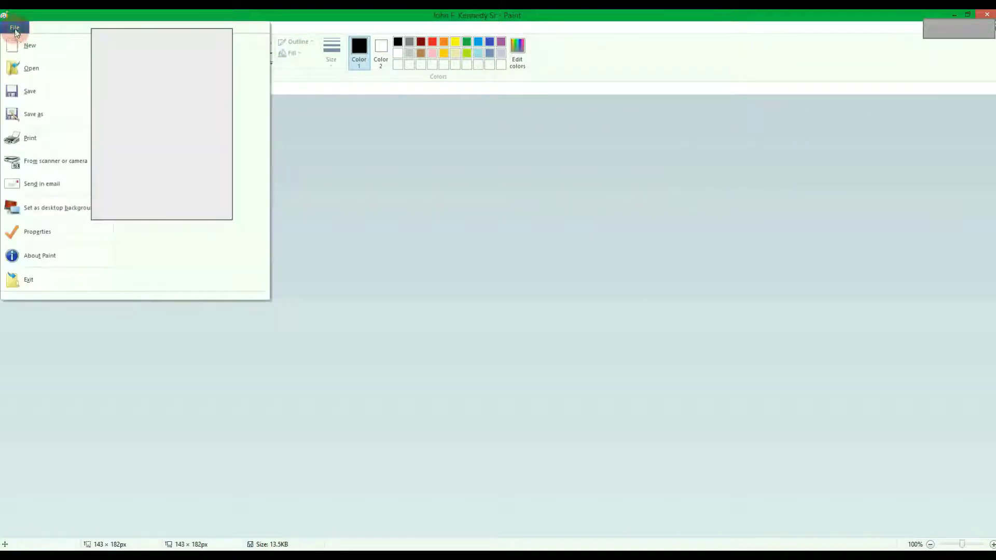
pyautogui.click(28, 86)
pyautogui.click(529, 116)
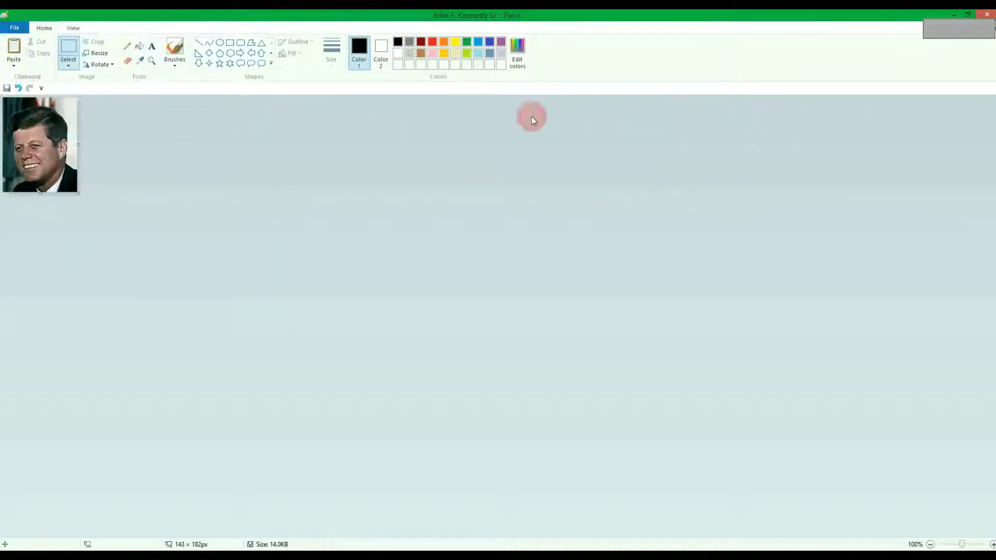
pyautogui.click(985, 14)
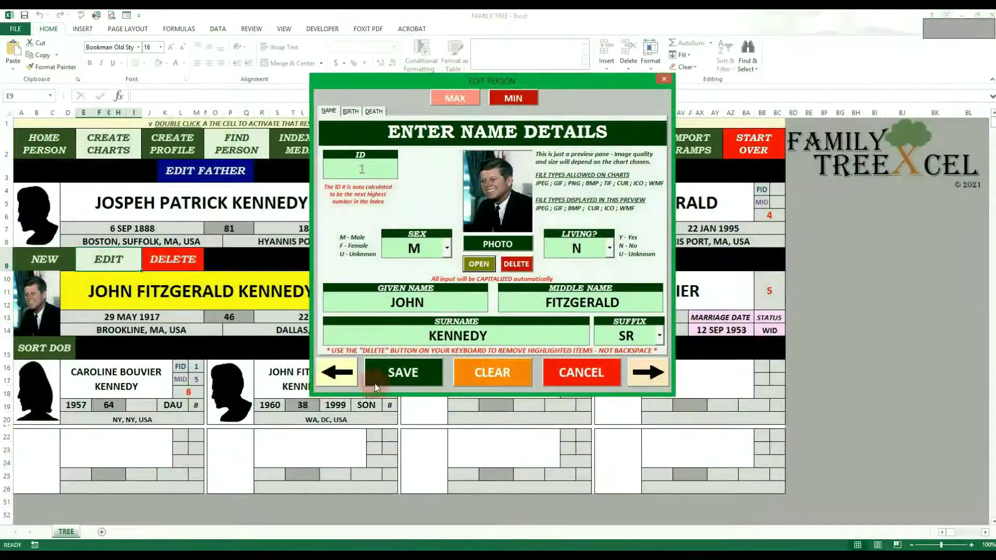
pyautogui.click(397, 364)
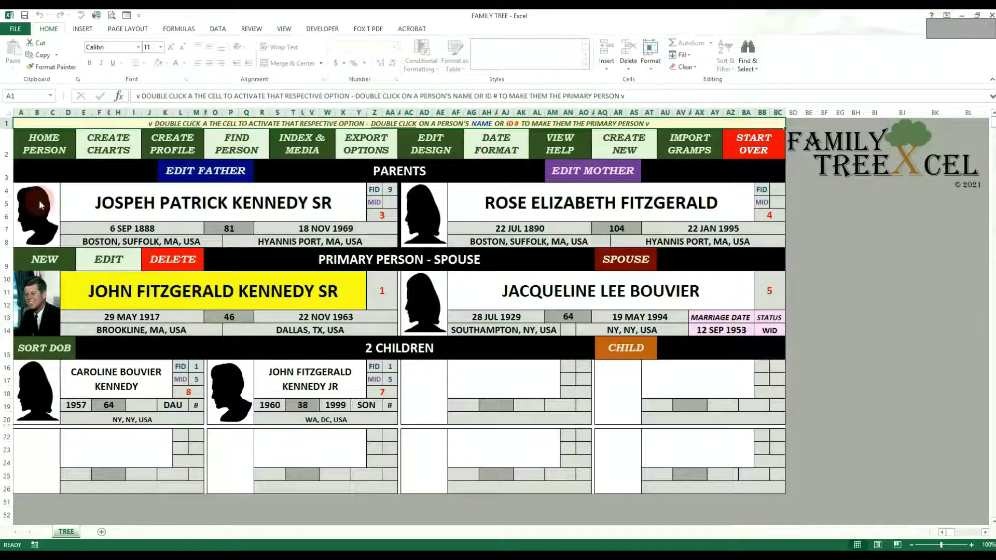
# Step: Run an ancestor chart for the primary person with 3 generations back, all sides, and the IMAGES style
pyautogui.doubleClick(110, 142)
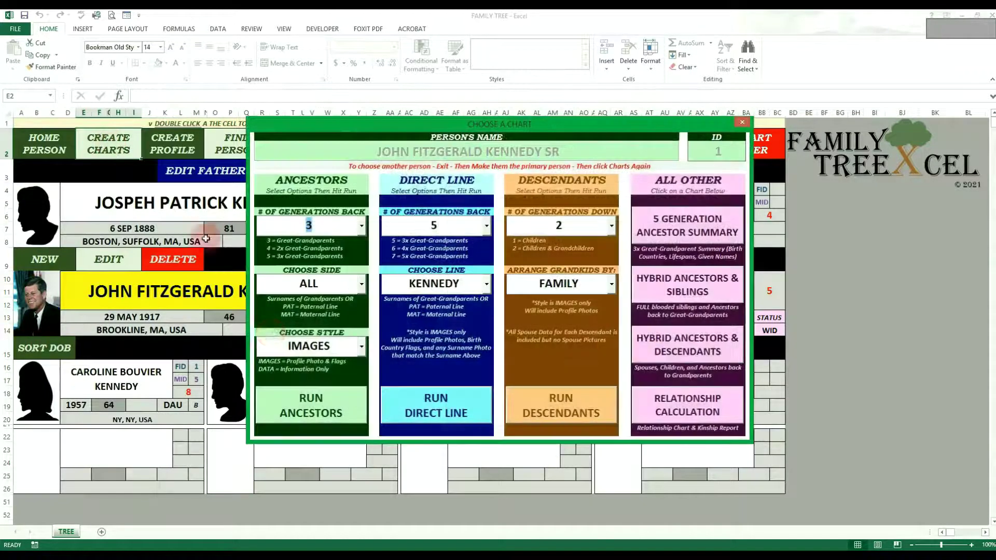
pyautogui.click(307, 417)
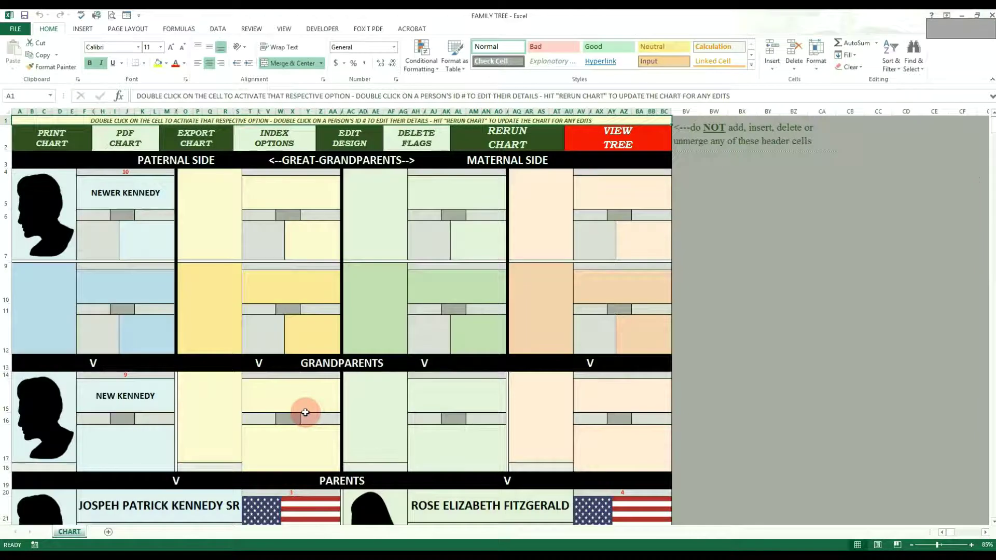
pyautogui.scroll(-8, 305, 413)
# Step: Crop John Fitzgerald Kennedy Sr's photo on the chart inward from its lower-right and upper-left corners
pyautogui.click(58, 343)
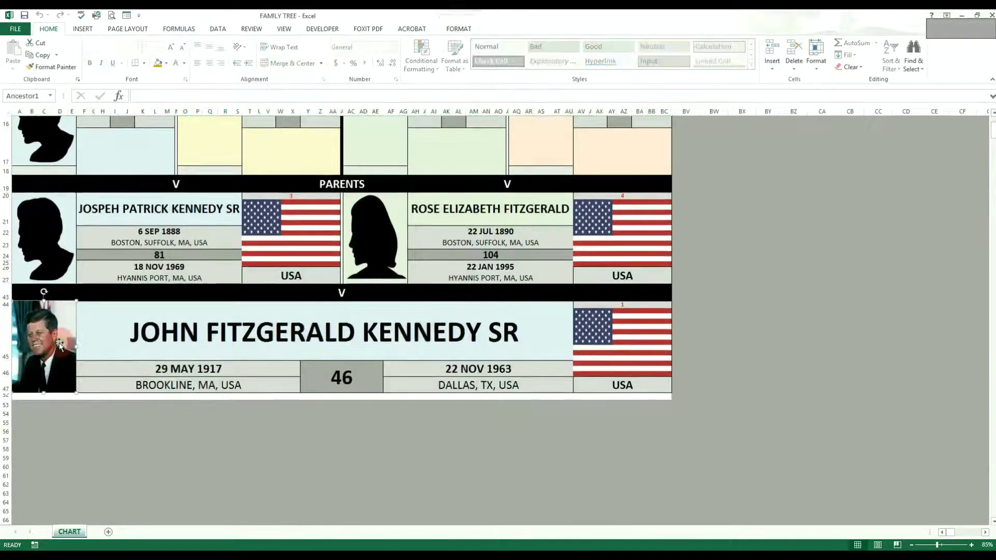
pyautogui.click(459, 28)
pyautogui.click(882, 62)
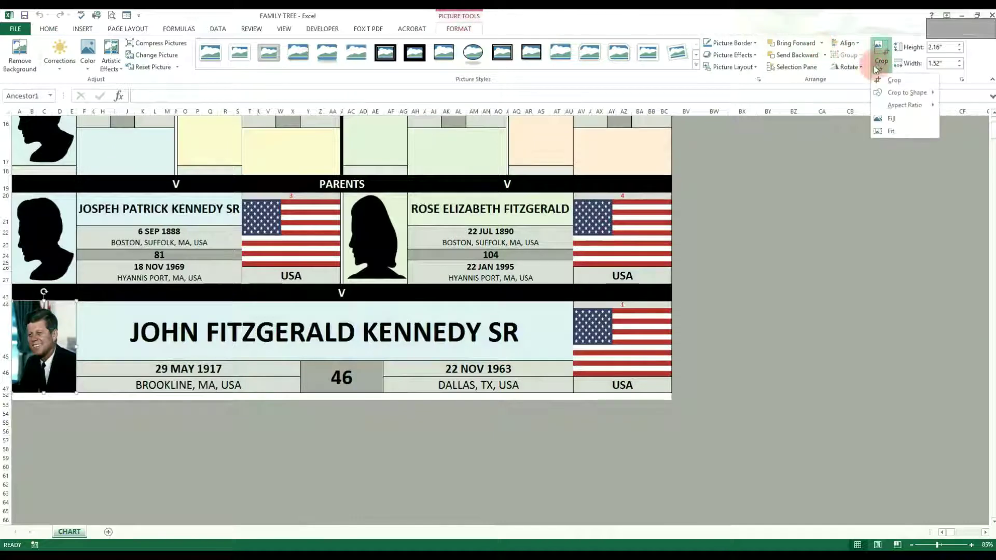
pyautogui.click(891, 82)
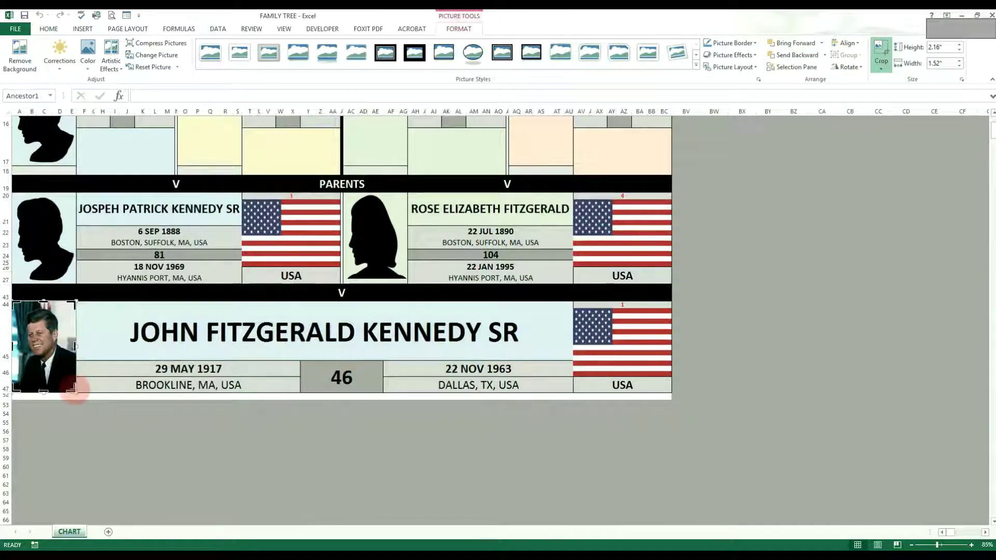
pyautogui.moveTo(76, 392); pyautogui.dragTo(61, 373)
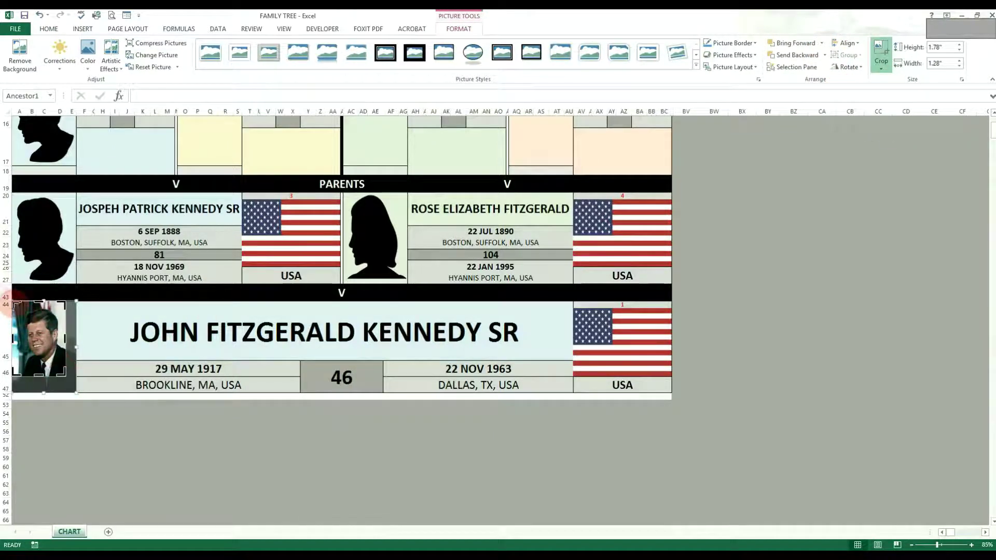
pyautogui.moveTo(13, 303); pyautogui.dragTo(21, 307)
pyautogui.click(170, 335)
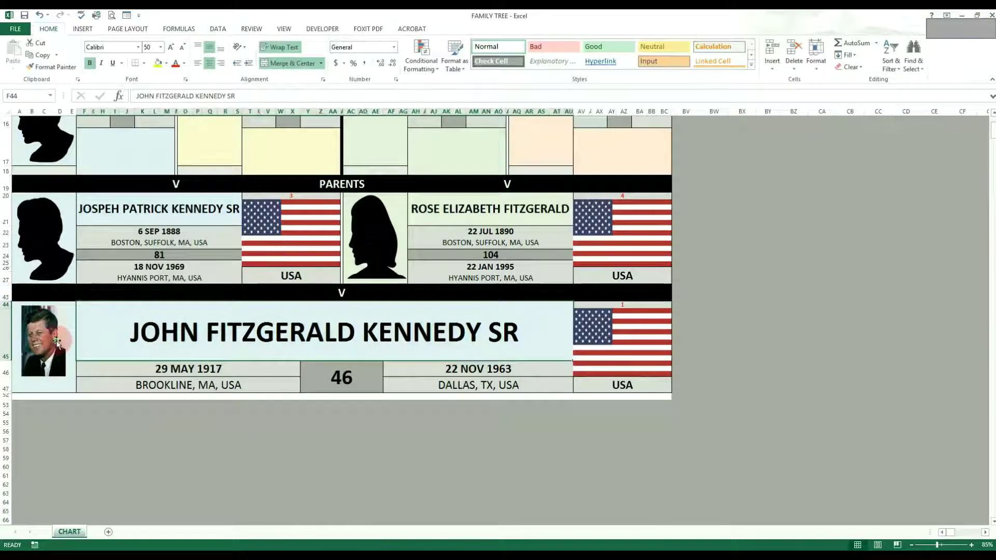
# Step: Reposition the cropped chart photo and enlarge it to about 2.08" high by 1.5" wide to fill its frame
pyautogui.click(43, 338)
pyautogui.moveTo(44, 337); pyautogui.dragTo(36, 335)
pyautogui.moveTo(58, 372); pyautogui.dragTo(77, 393)
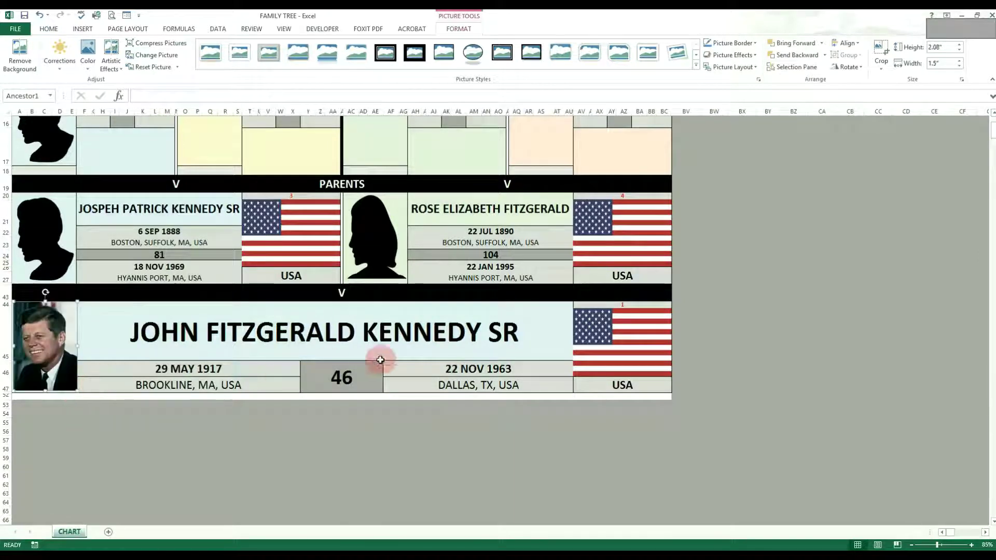
# Step: Rerun the ancestor chart to rebuild it from the stored family data
pyautogui.scroll(1, 434, 356)
pyautogui.scroll(5, 434, 356)
pyautogui.doubleClick(529, 140)
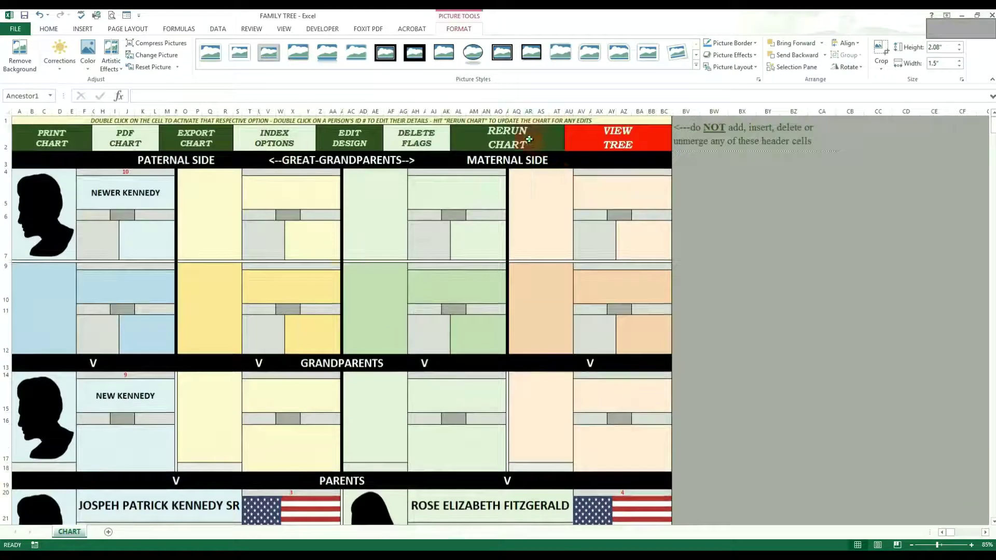
pyautogui.click(549, 333)
pyautogui.scroll(-5, 489, 316)
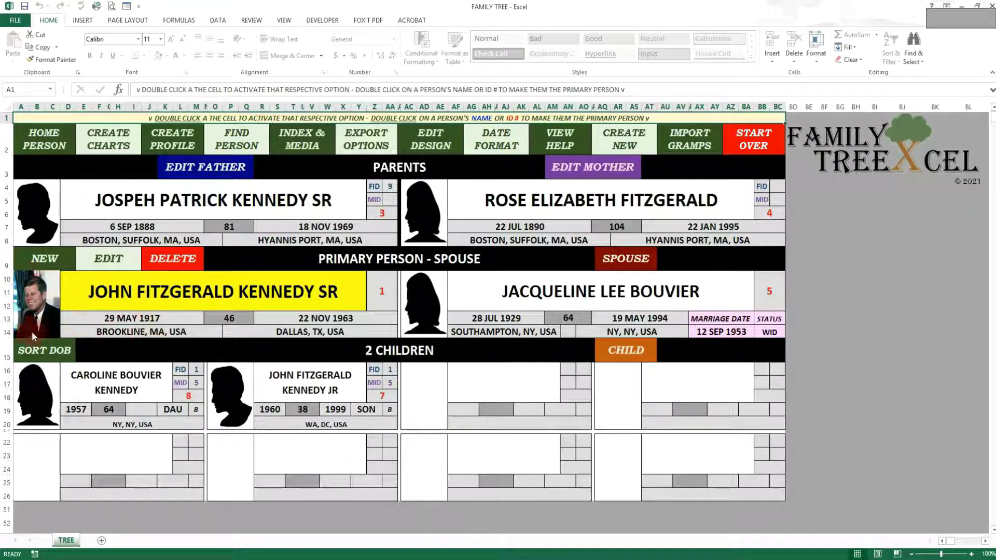
# Step: Delete the primary person's profile photo in their edit form and save the record
pyautogui.click(93, 255)
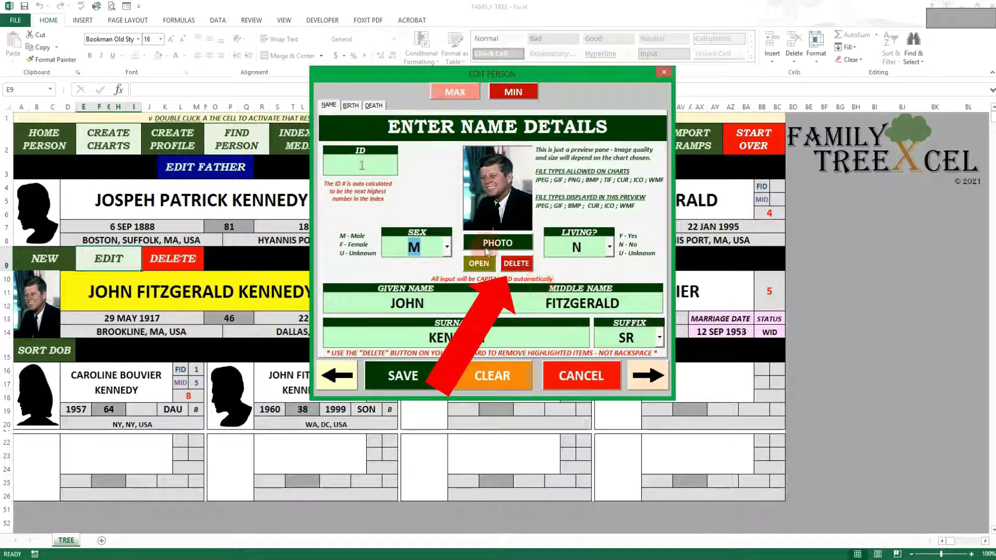
pyautogui.click(524, 265)
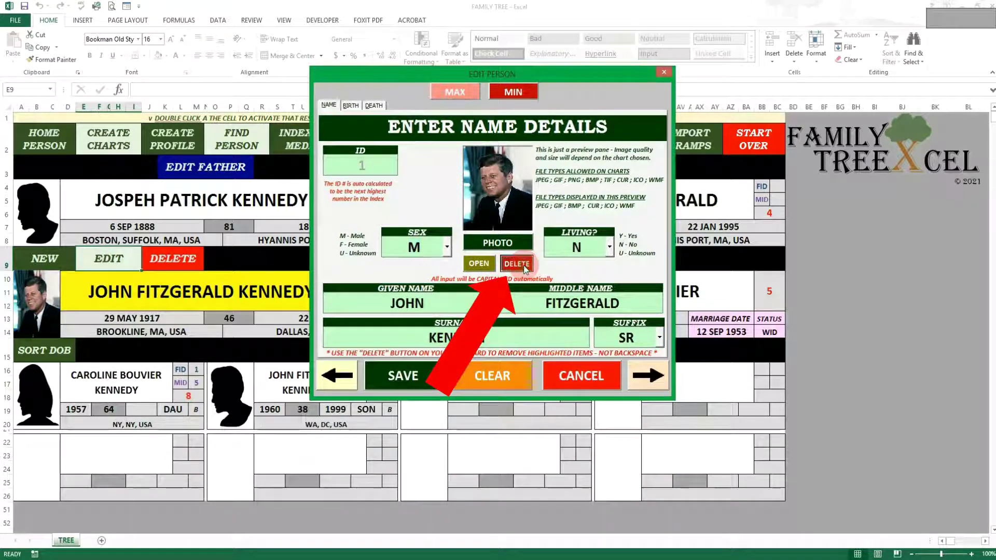
pyautogui.click(507, 319)
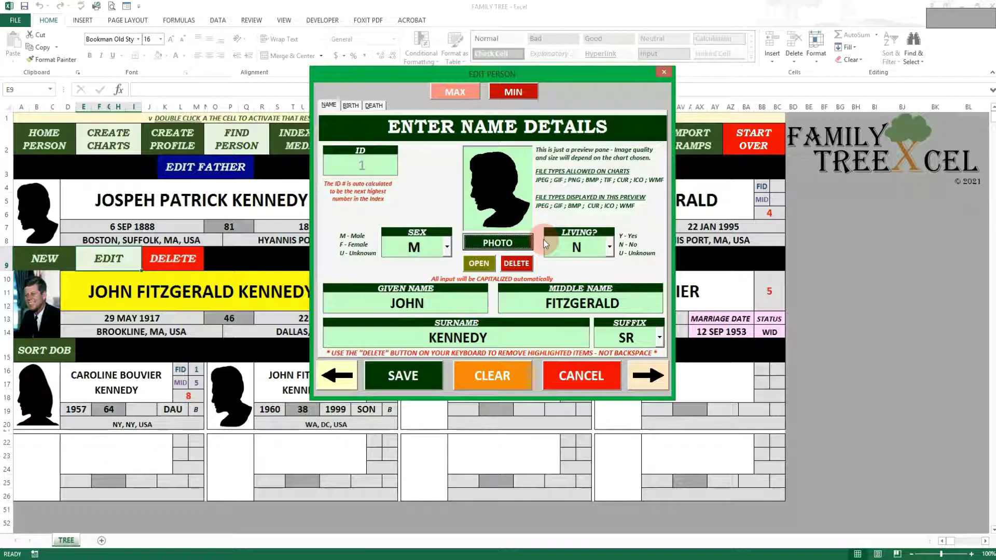
pyautogui.click(407, 384)
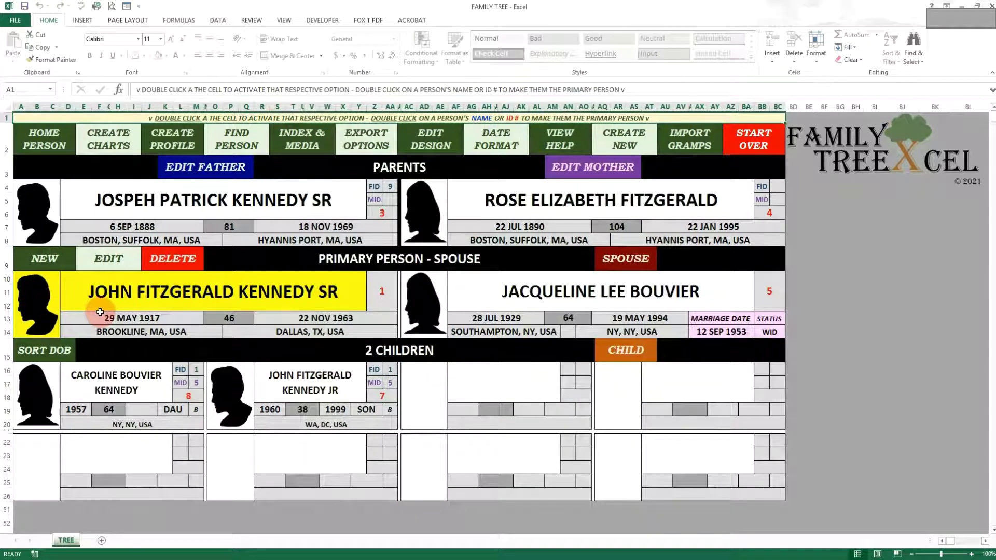
# Step: Generate the primary person's 3-generation ancestor chart again from the tree, using all sides and the IMAGES style
pyautogui.doubleClick(115, 136)
pyautogui.click(317, 409)
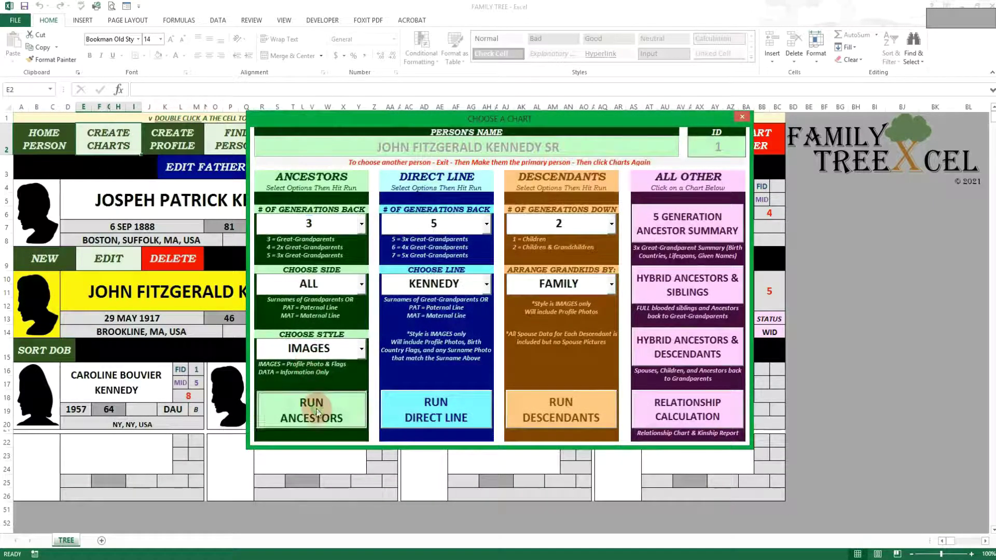
pyautogui.scroll(-3, 317, 409)
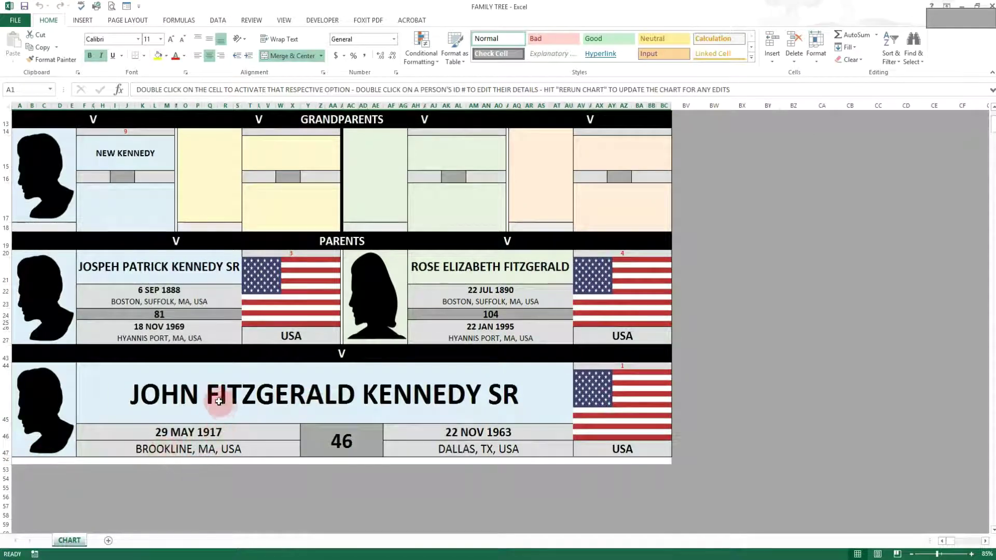
# Step: Delete the silhouette images of the primary person and both parents from the ancestor chart
pyautogui.click(50, 398)
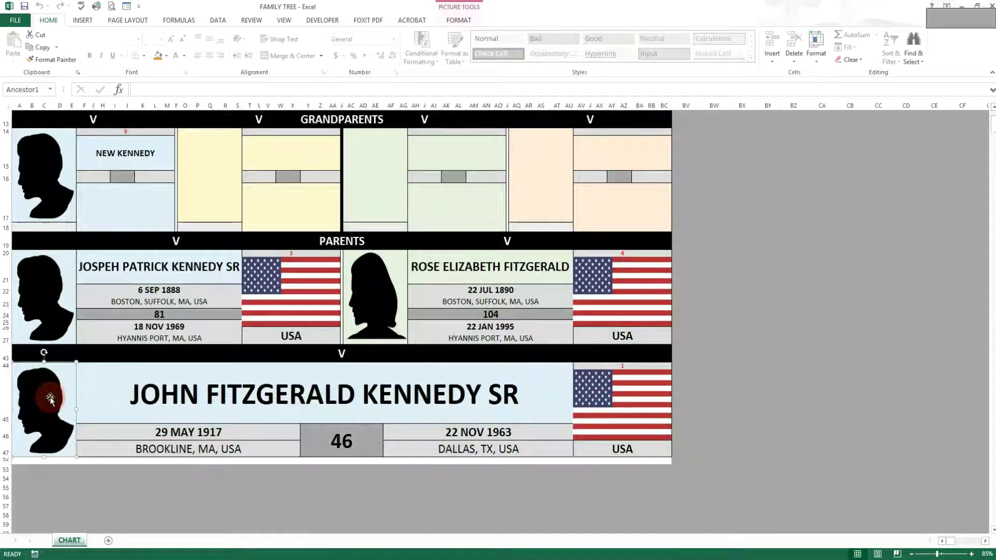
pyautogui.press('Delete')
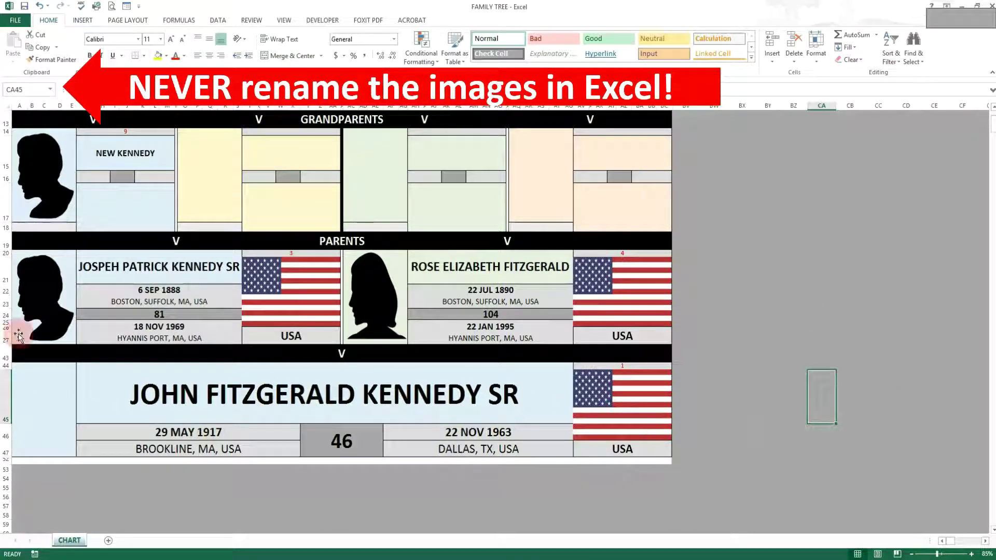
pyautogui.click(40, 293)
pyautogui.press('Delete')
pyautogui.click(371, 287)
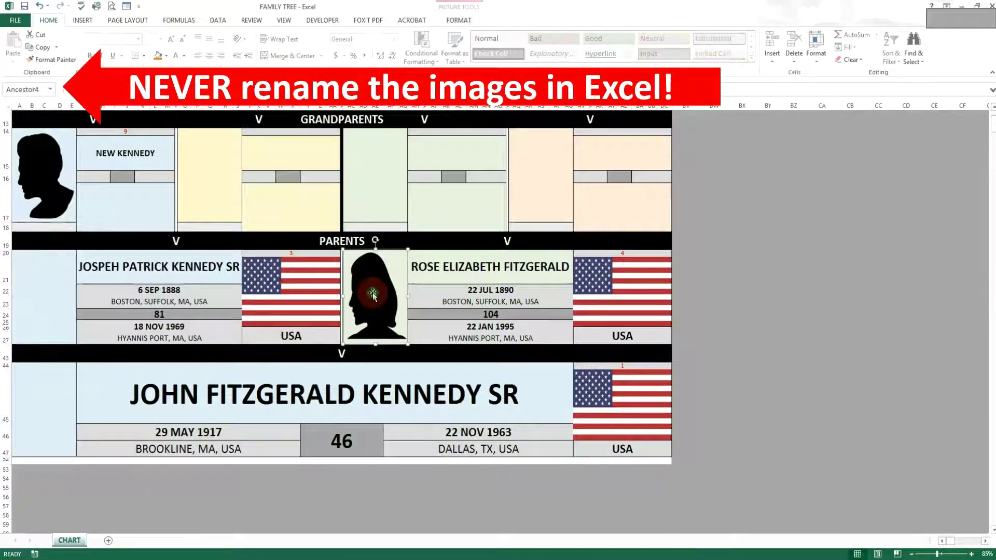
pyautogui.press('Delete')
# Step: Delete the remaining silhouette images from the grandparent and great-grandparent rows of the chart
pyautogui.click(42, 176)
pyautogui.press('Delete')
pyautogui.click(825, 412)
pyautogui.scroll(4, 829, 411)
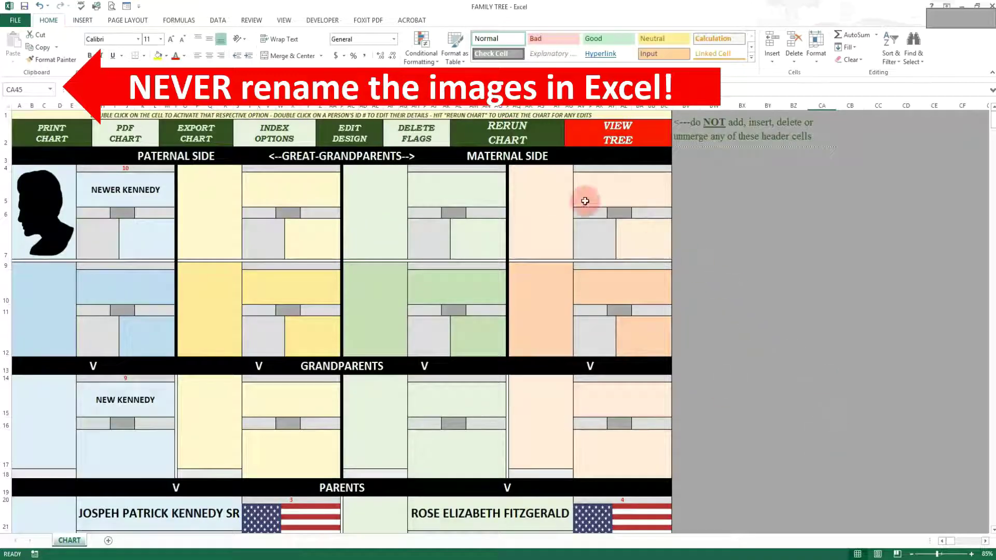
pyautogui.click(53, 211)
pyautogui.press('Delete')
# Step: Rerun the ancestor chart to rebuild it after the silhouette deletions and view its lower rows
pyautogui.doubleClick(467, 148)
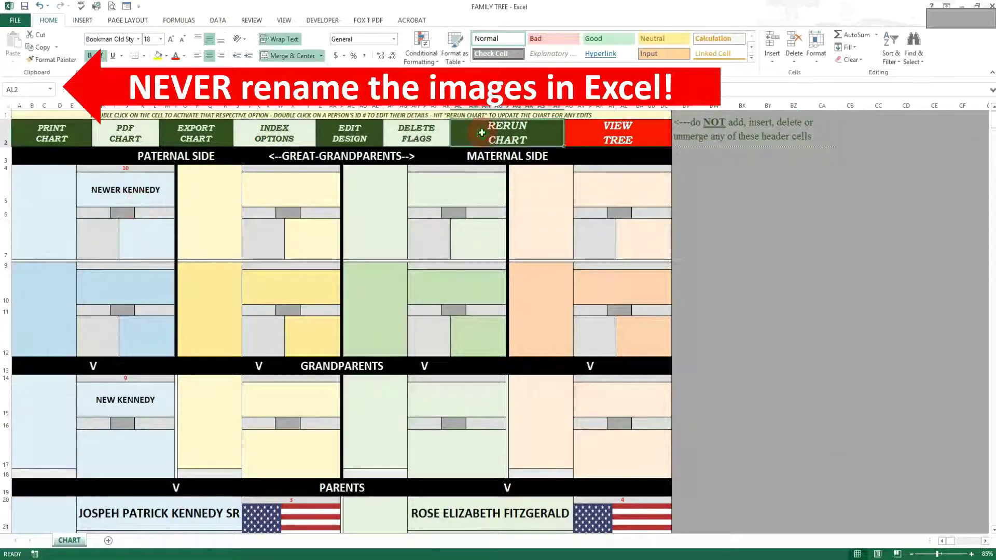
pyautogui.click(548, 334)
pyautogui.scroll(-5, 565, 333)
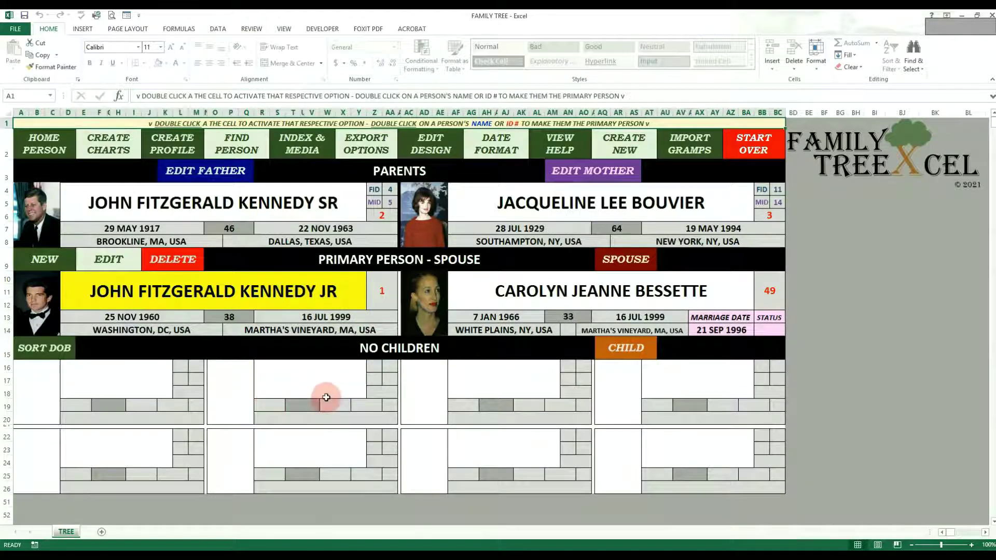
# Step: Add a new PNG flag file from the tree's index and media options, entering TEST as its country name
pyautogui.doubleClick(302, 149)
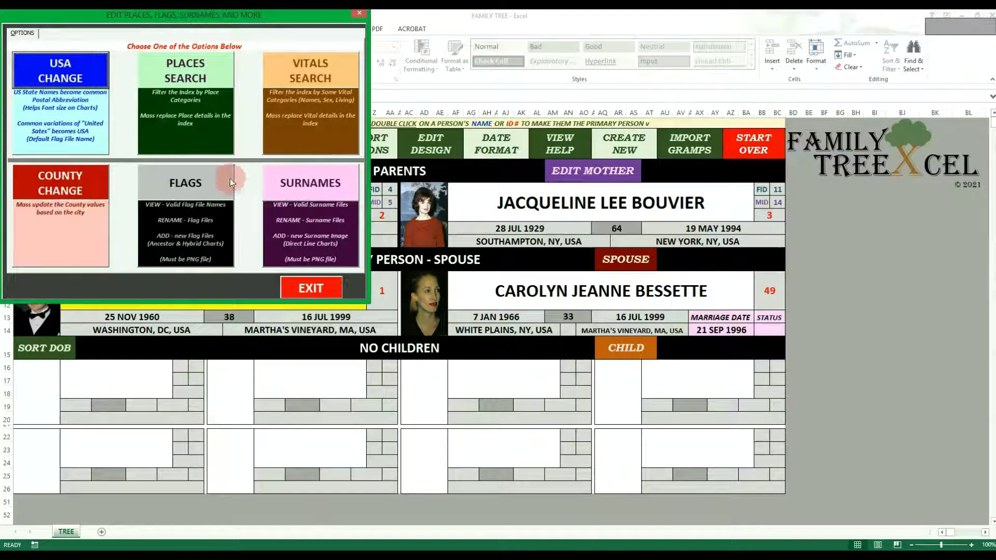
pyautogui.click(201, 178)
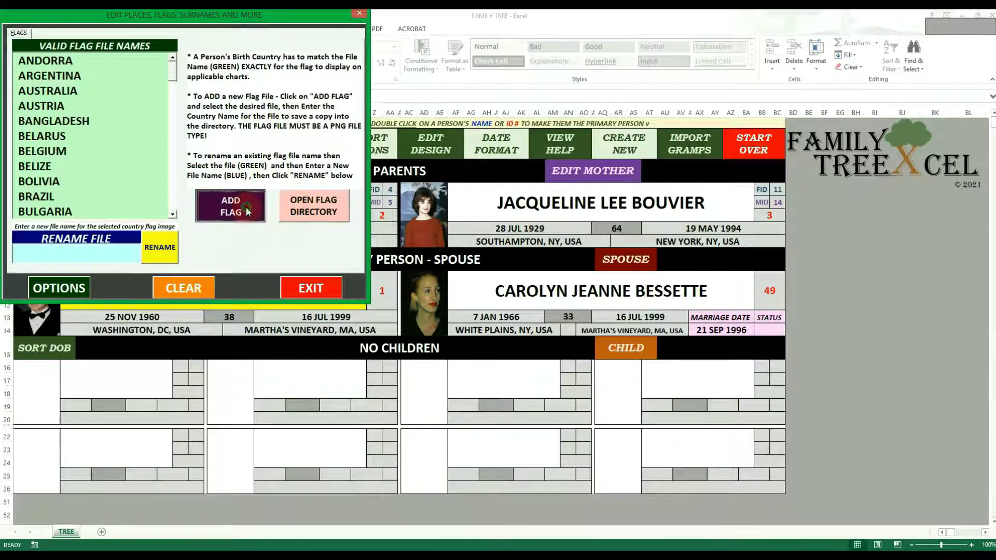
pyautogui.click(228, 210)
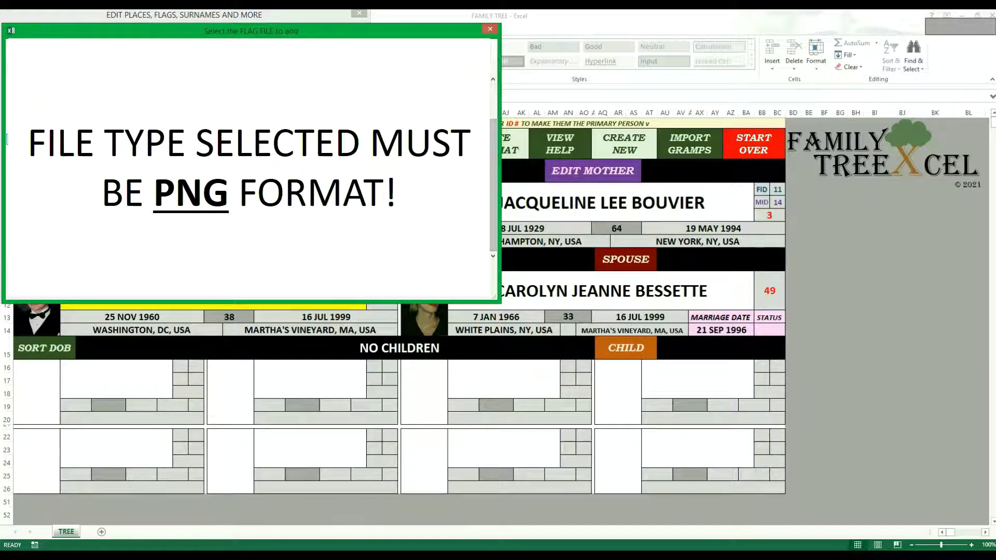
pyautogui.click(257, 261)
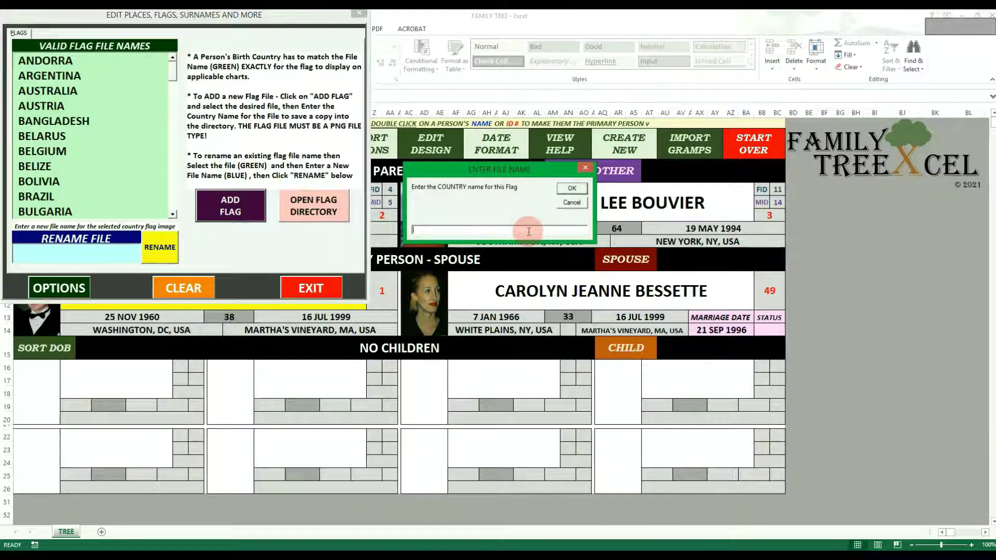
pyautogui.write('TEST')
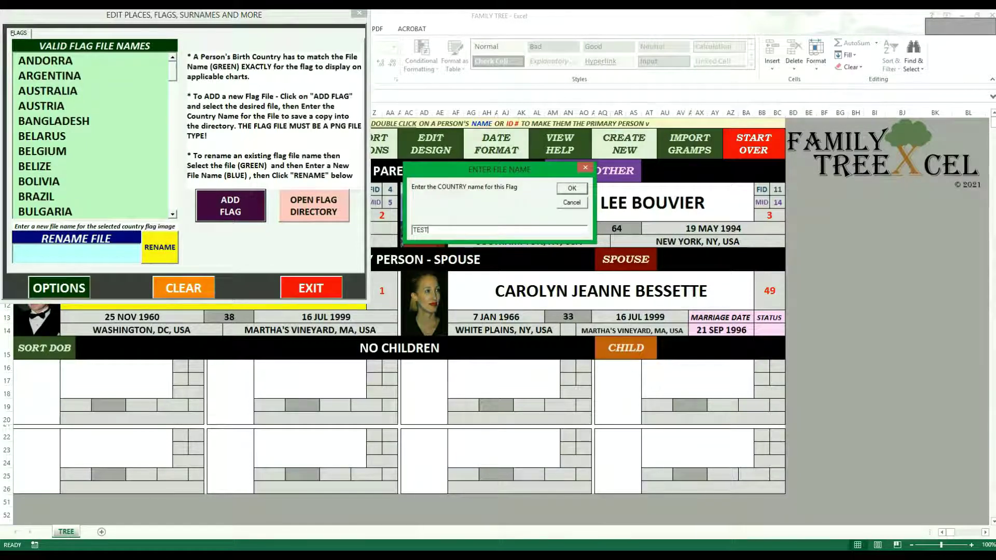
pyautogui.click(571, 189)
pyautogui.click(572, 189)
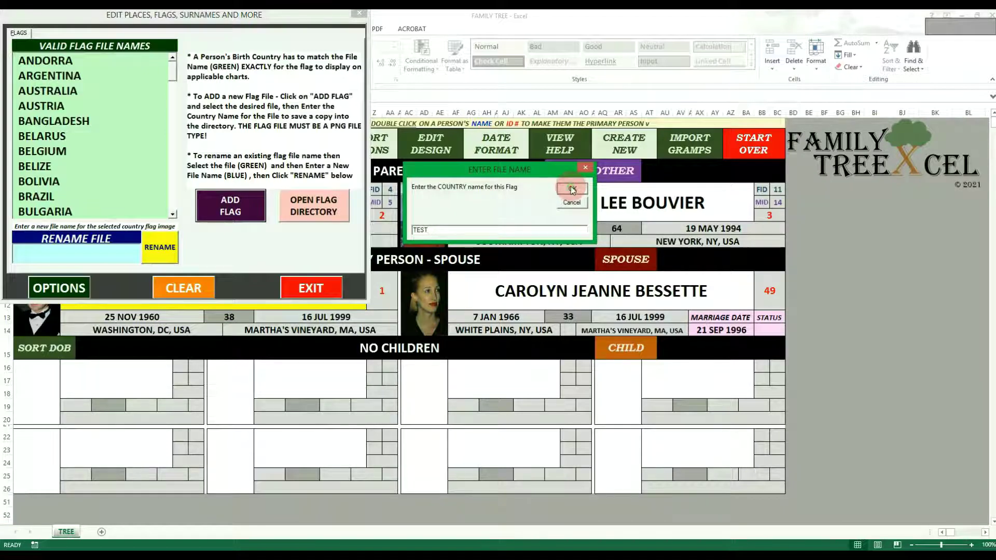
pyautogui.click(512, 316)
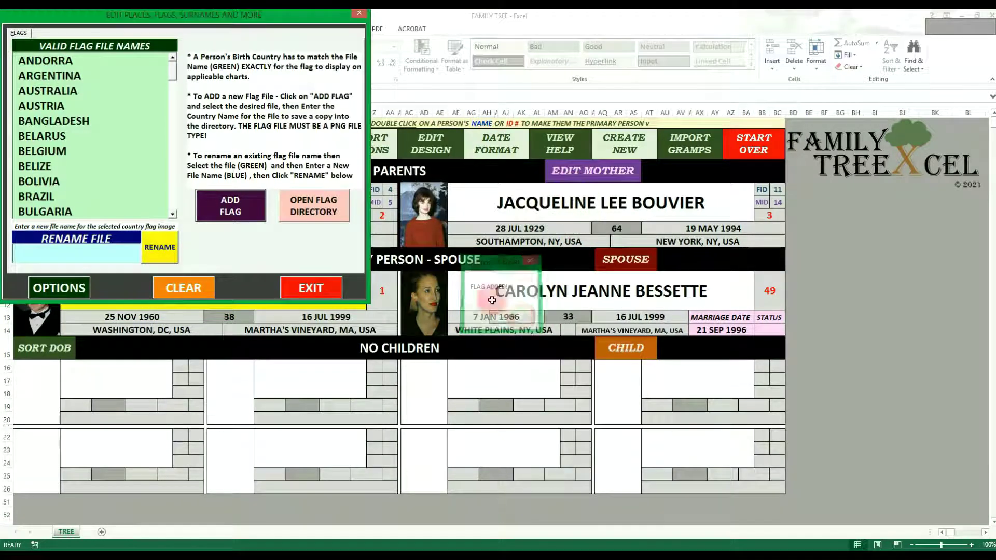
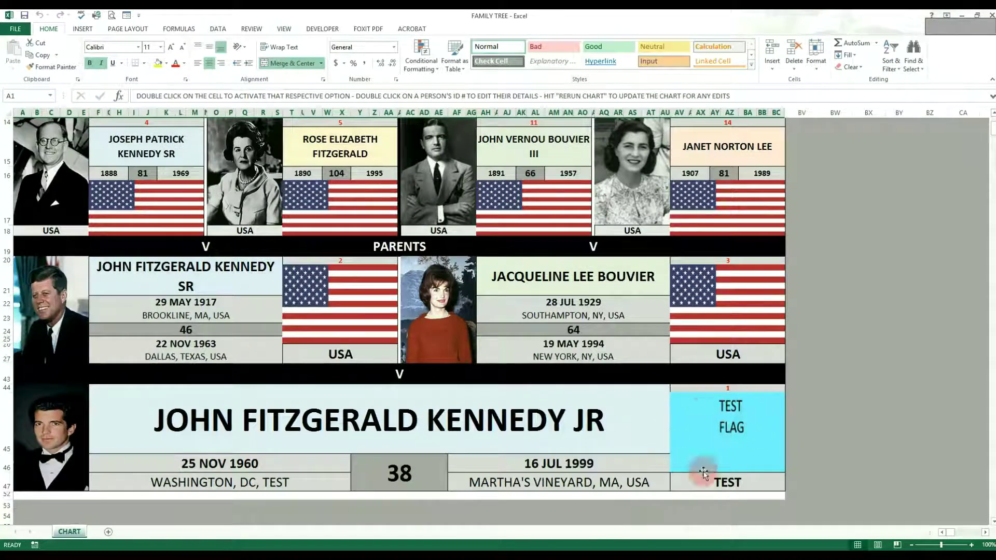
# Step: Add another PNG flag file under the country name USA and replace the existing USA flag
pyautogui.doubleClick(728, 395)
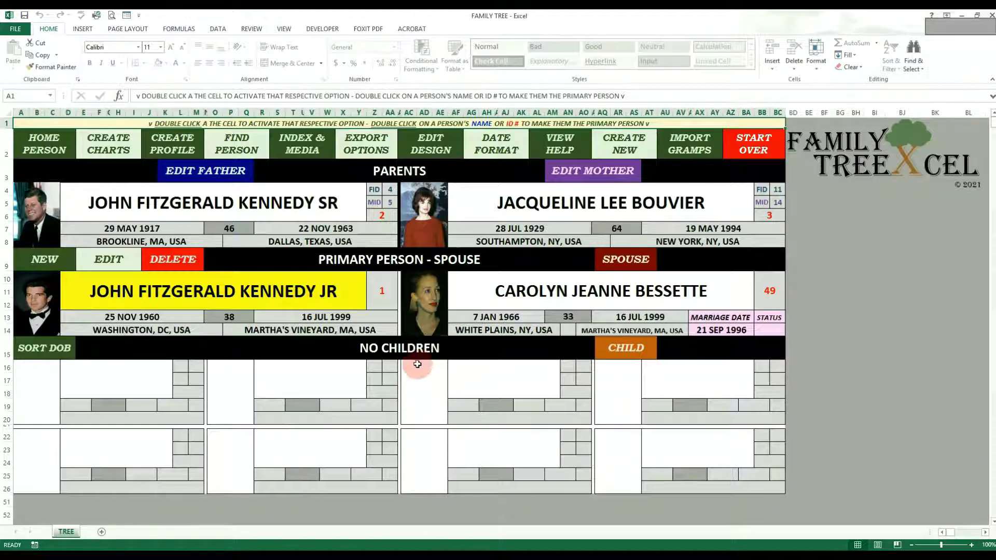
pyautogui.doubleClick(305, 140)
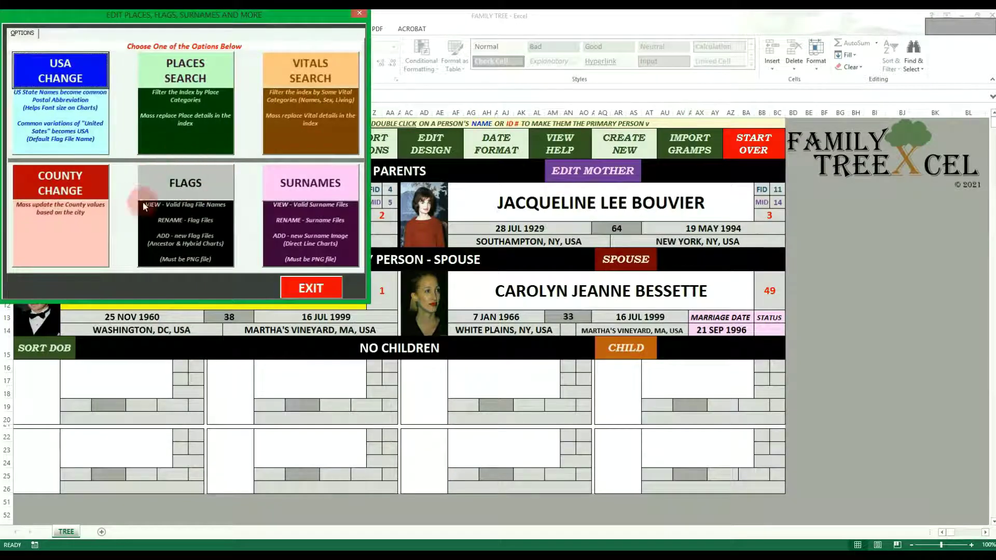
pyautogui.click(200, 179)
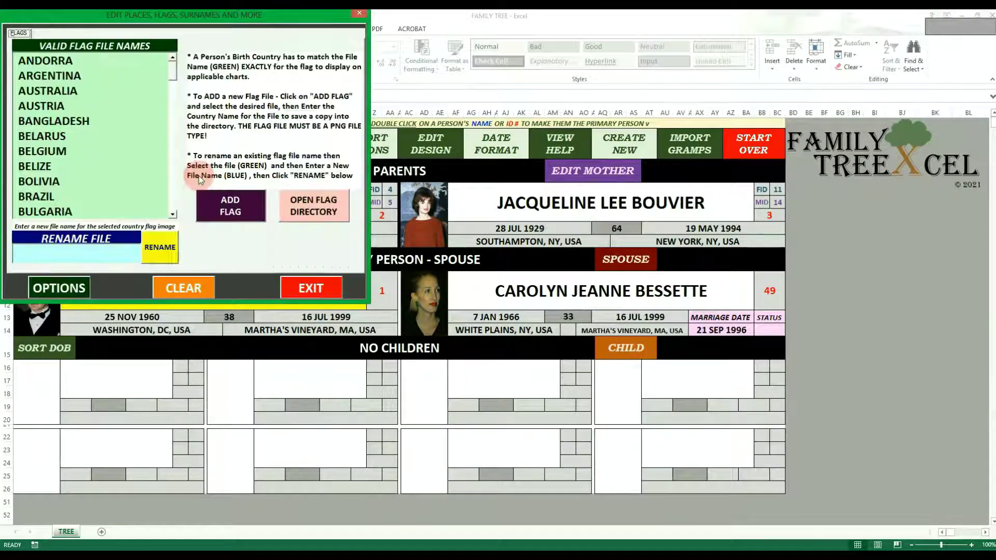
pyautogui.click(242, 207)
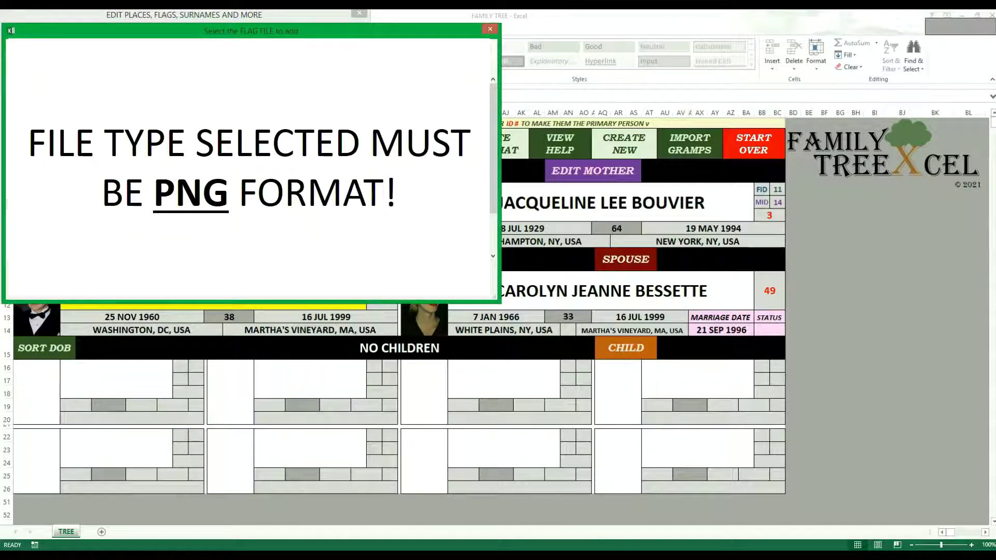
pyautogui.scroll(-3, 493, 166)
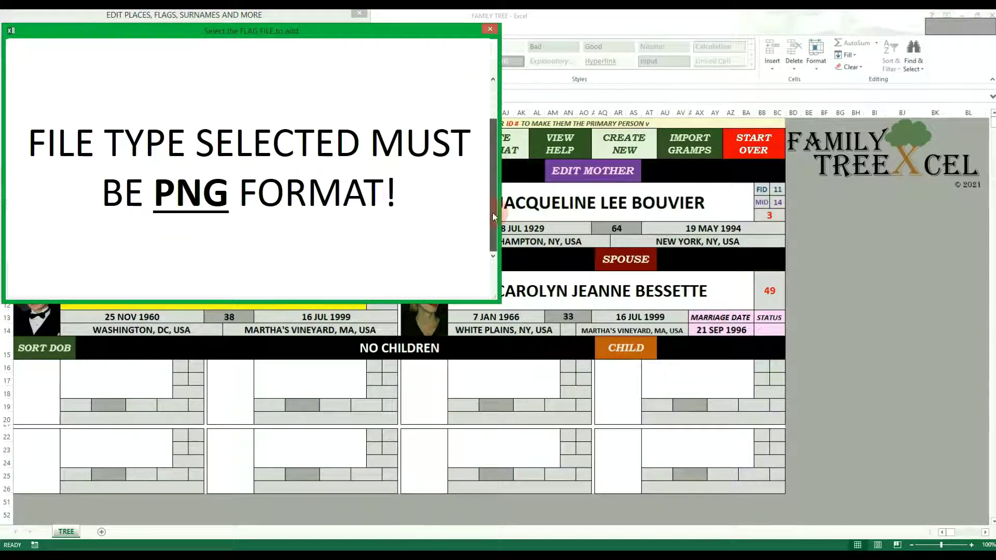
pyautogui.press('Return')
pyautogui.click(478, 232)
pyautogui.write('USA')
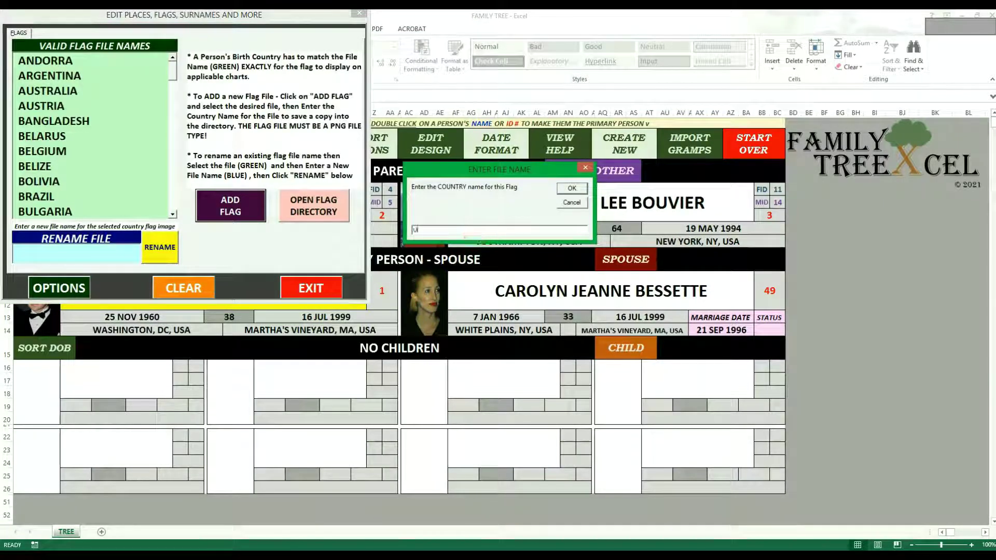
pyautogui.click(571, 188)
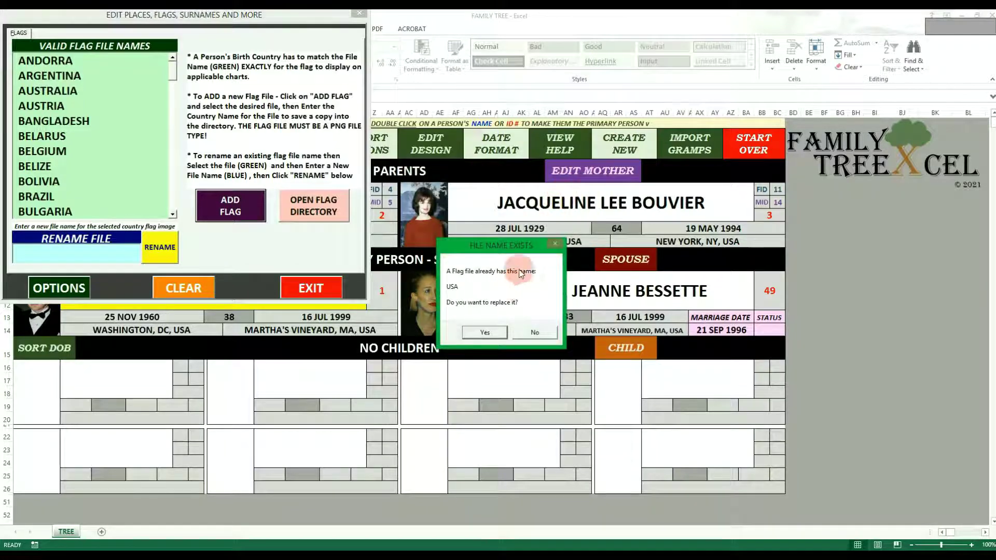
pyautogui.click(489, 334)
pyautogui.click(510, 316)
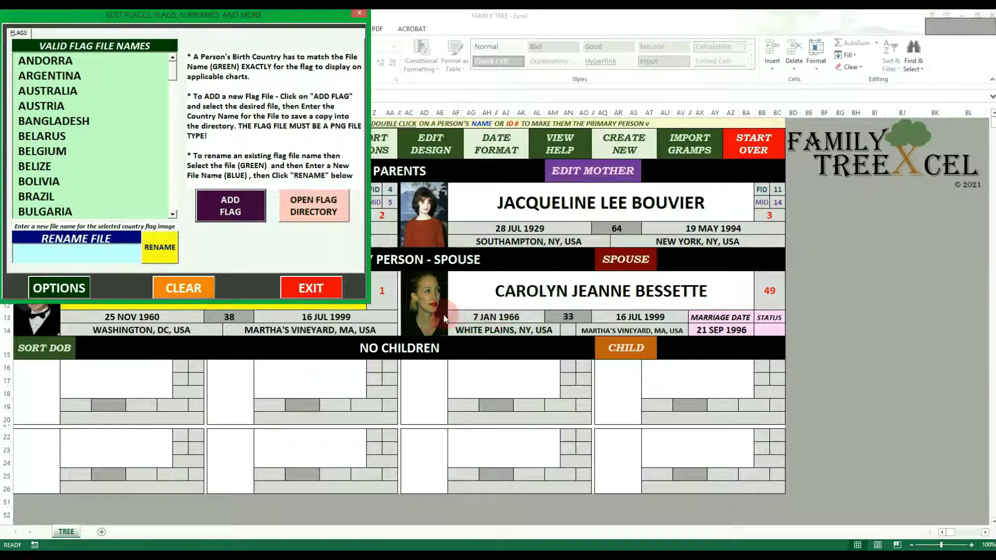
# Step: Close the flag options and generate the primary person's ancestor chart using the replaced USA flag
pyautogui.click(321, 288)
pyautogui.click(126, 147)
pyautogui.click(325, 396)
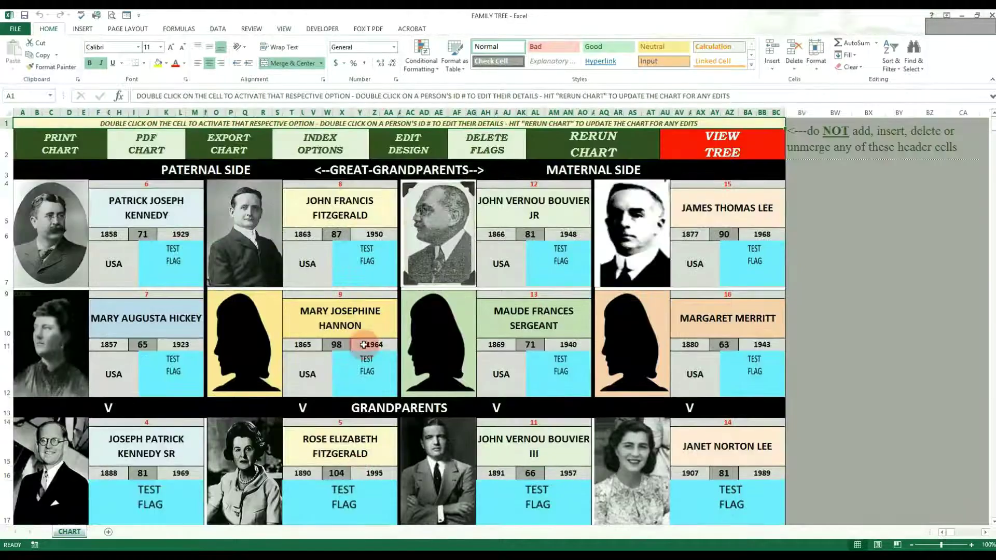
pyautogui.doubleClick(364, 345)
pyautogui.click(421, 372)
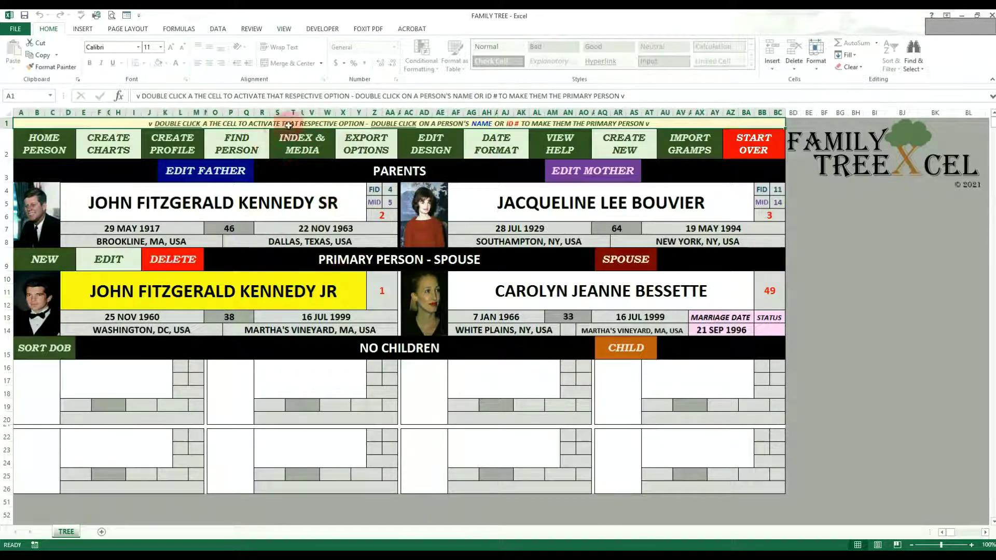
# Step: Rename the USA flag file to U.S.A in the list of valid flag file names
pyautogui.doubleClick(313, 147)
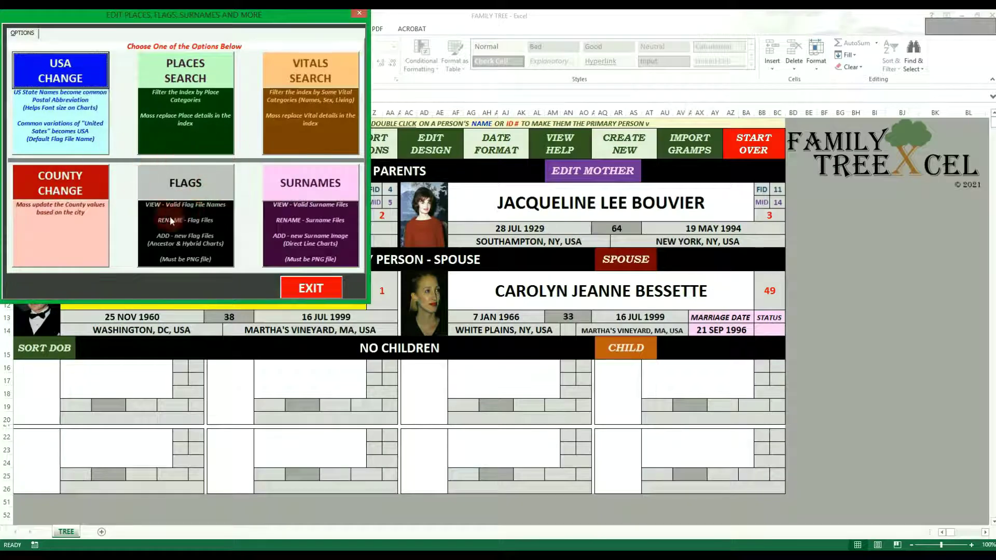
pyautogui.click(206, 182)
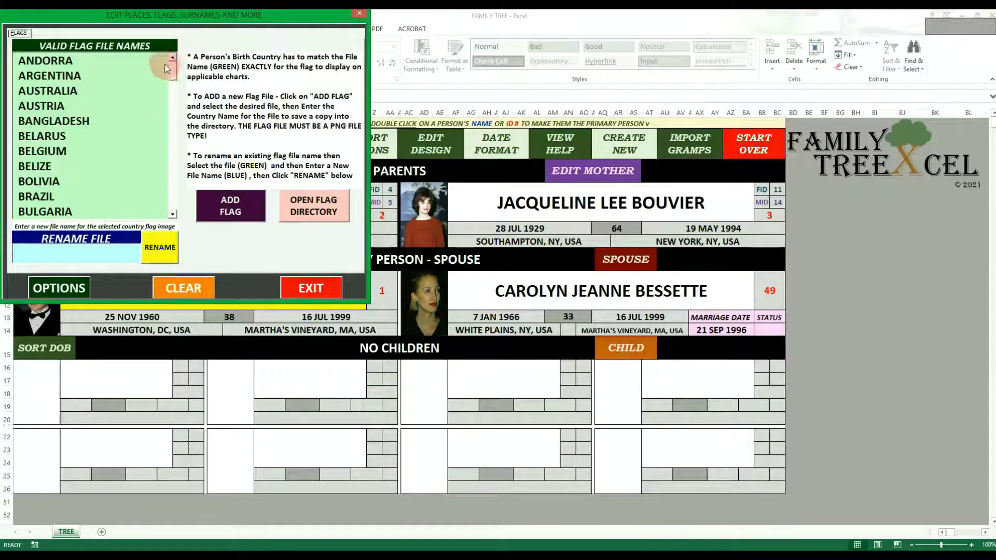
pyautogui.click(127, 185)
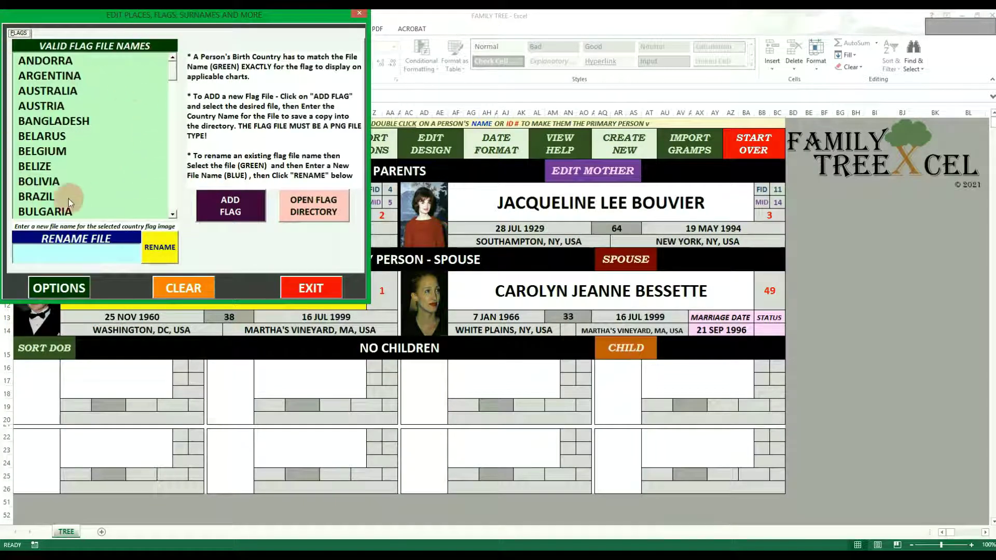
pyautogui.moveTo(169, 71); pyautogui.dragTo(155, 213)
pyautogui.click(23, 166)
pyautogui.click(83, 252)
pyautogui.click(93, 255)
pyautogui.write('U.S')
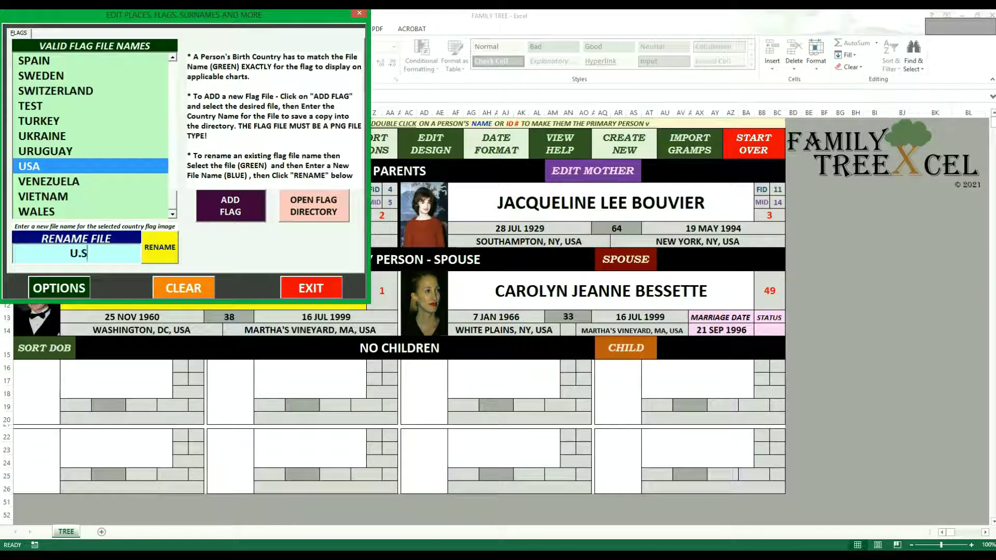
pyautogui.write('.A')
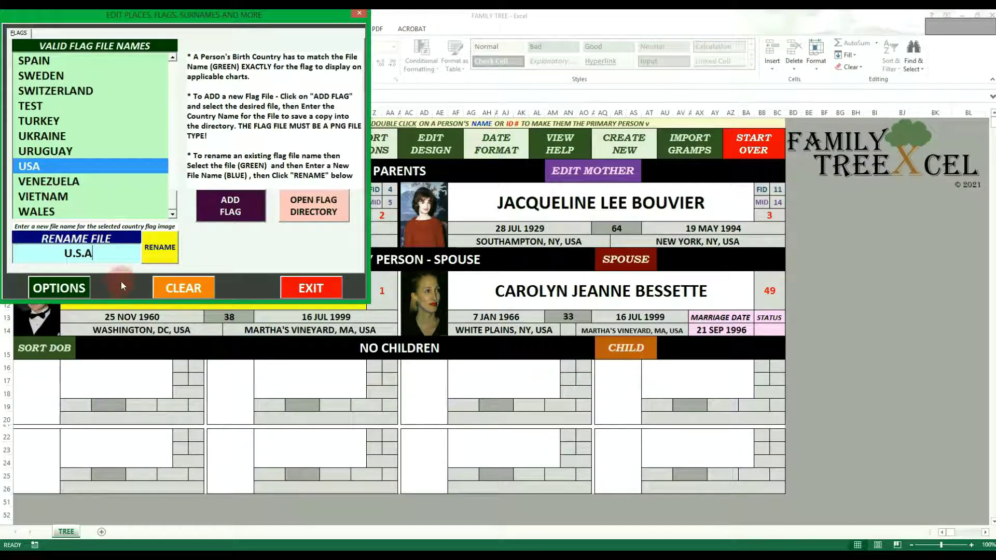
pyautogui.click(159, 247)
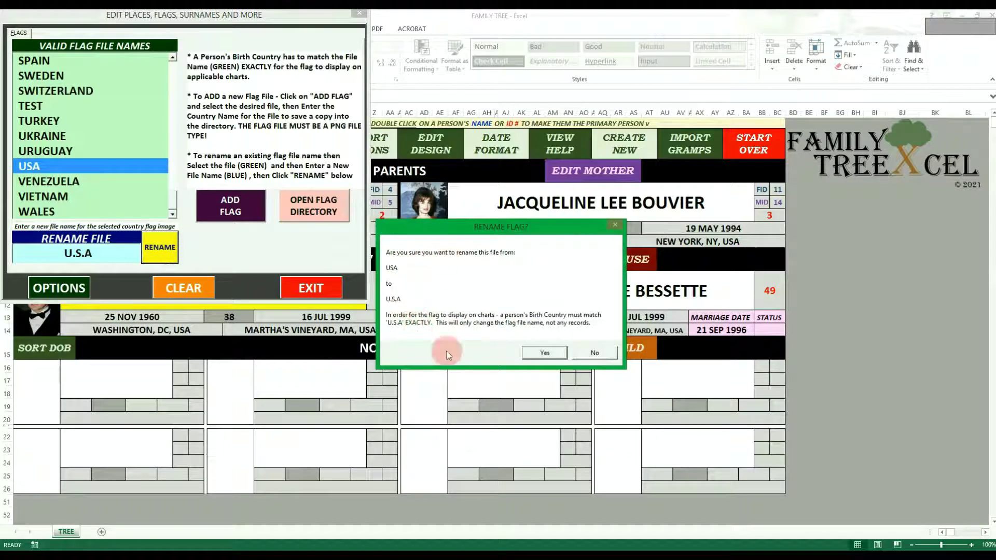
pyautogui.click(545, 352)
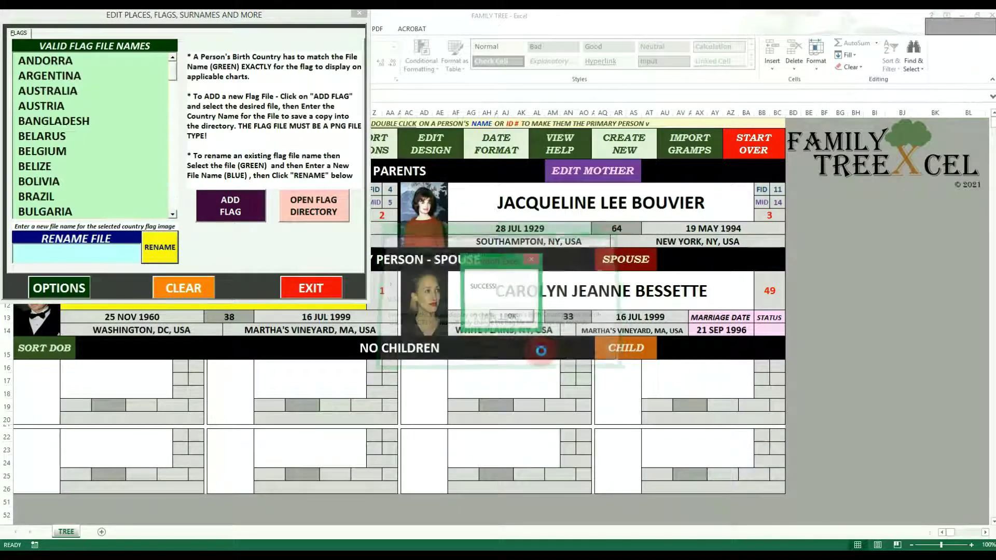
pyautogui.click(520, 318)
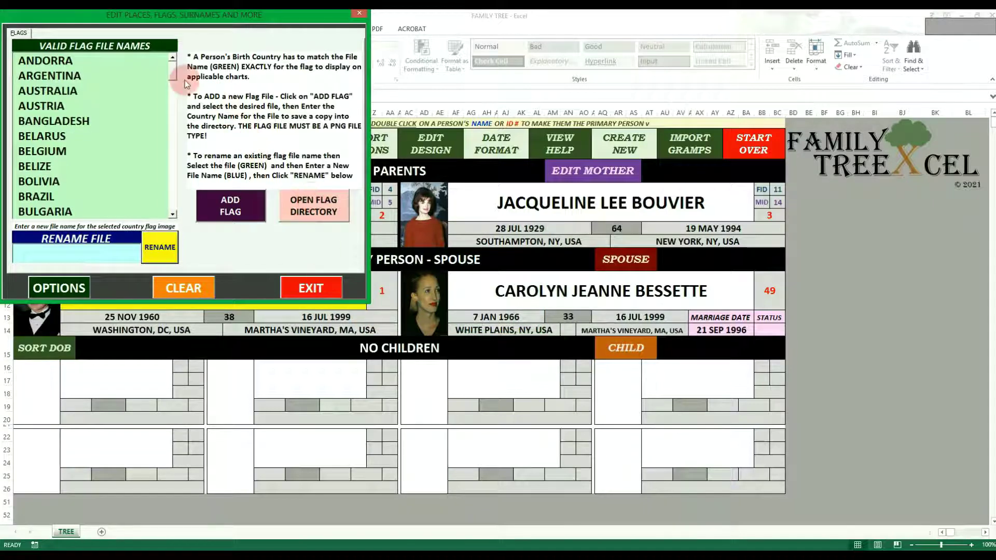
# Step: Review the list of valid flag file names and close the flag options
pyautogui.moveTo(173, 70); pyautogui.dragTo(149, 219)
pyautogui.click(149, 215)
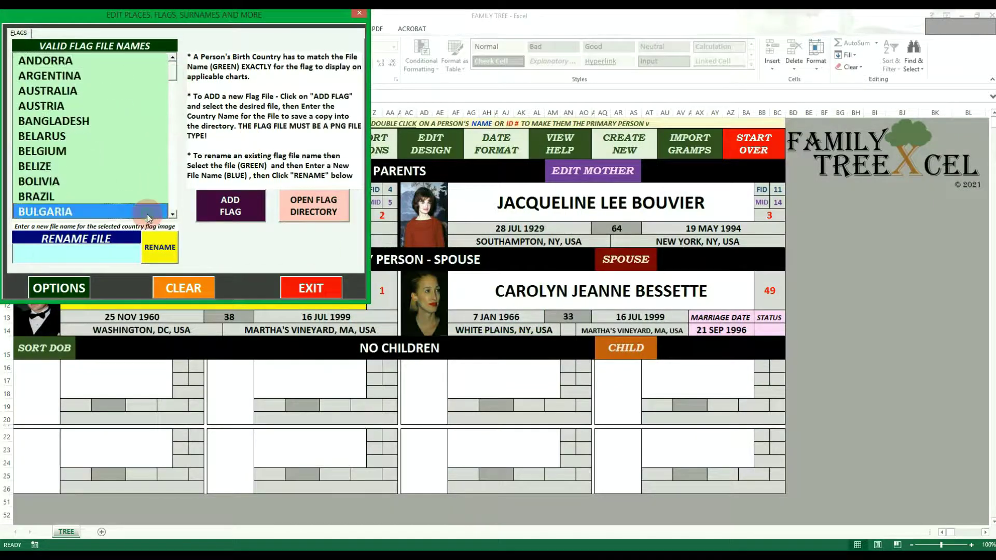
pyautogui.click(295, 289)
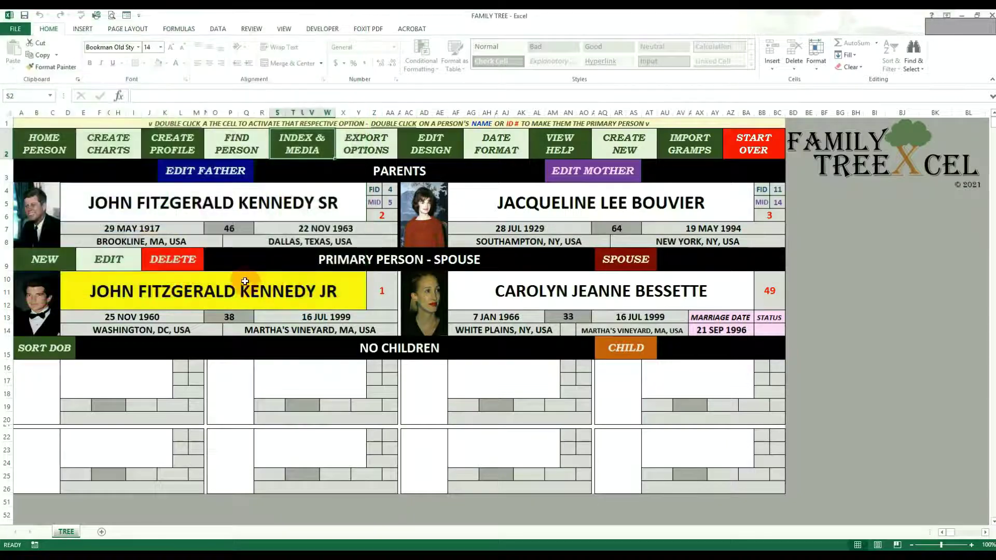
# Step: Change the primary person's birth country to U.S.A in the birth details and save the record
pyautogui.click(110, 259)
pyautogui.doubleClick(110, 259)
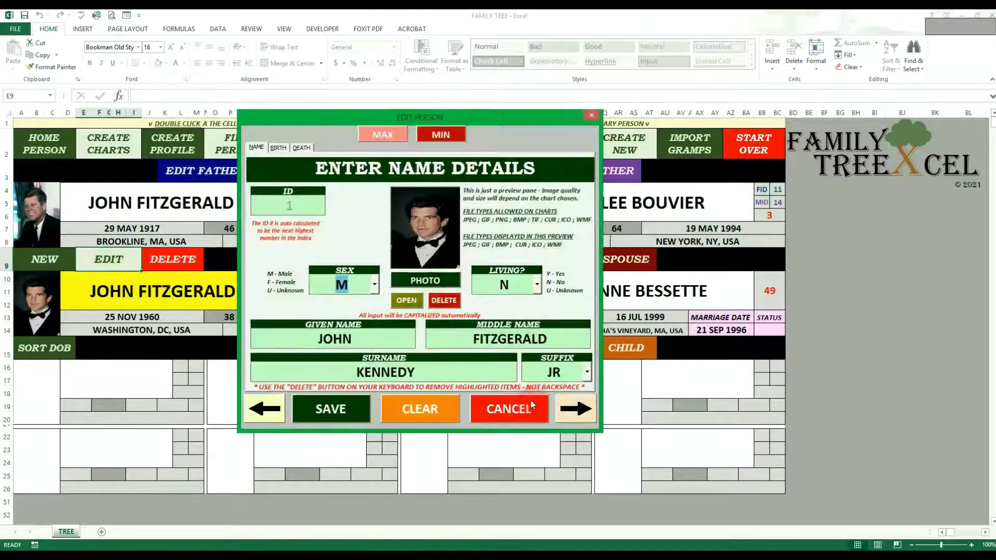
pyautogui.click(575, 409)
pyautogui.click(539, 357)
pyautogui.doubleClick(539, 356)
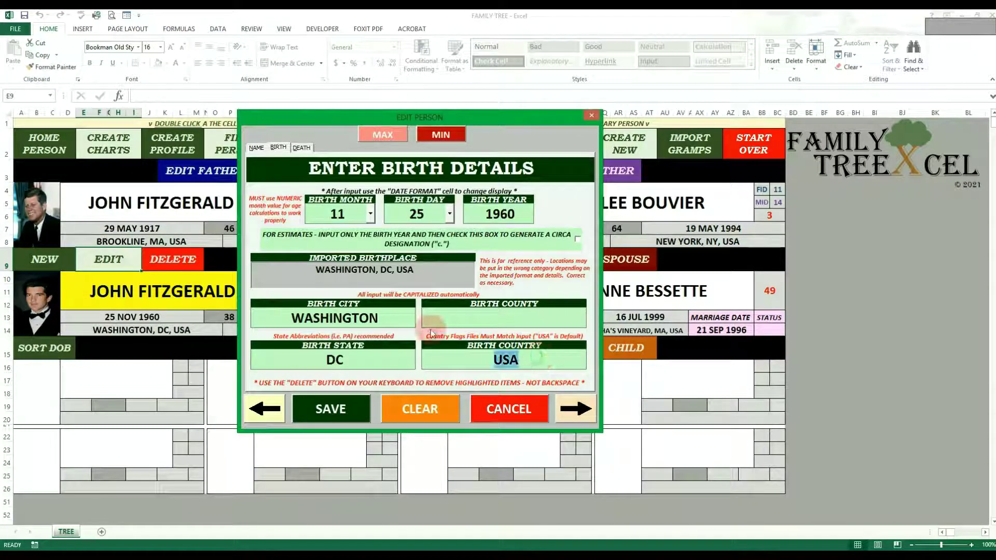
pyautogui.write('U,=')
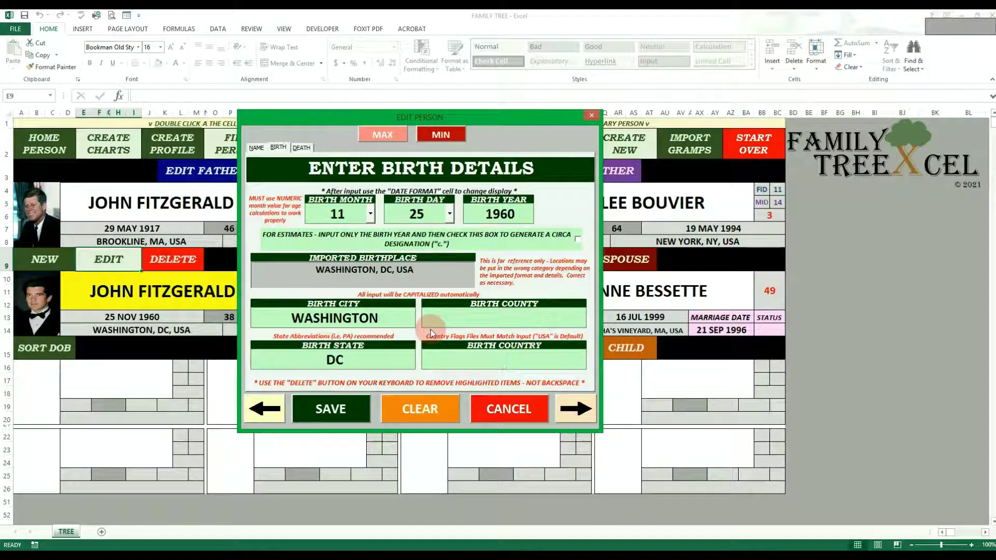
pyautogui.write('.S.A')
pyautogui.click(356, 408)
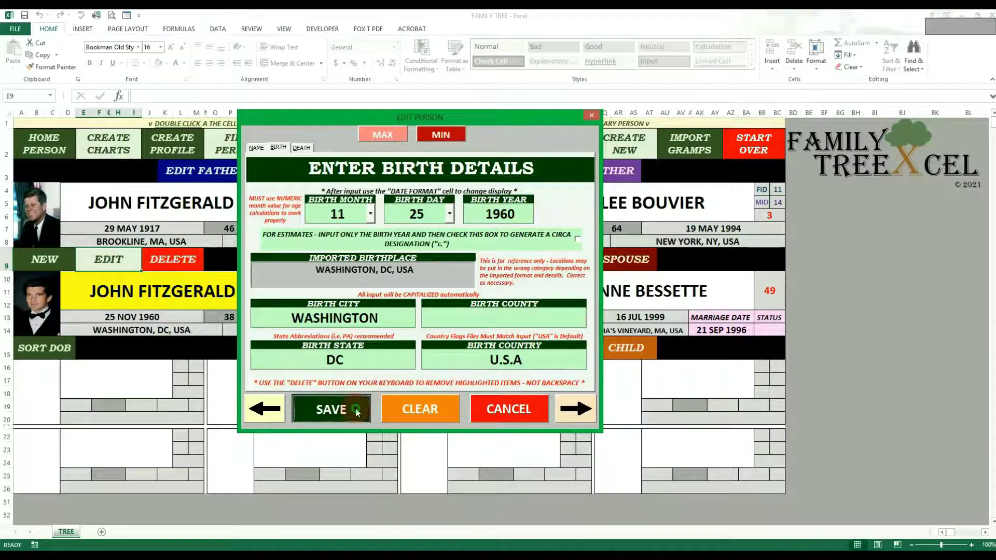
# Step: Generate the primary person's ancestor chart and examine which birth countries display a flag
pyautogui.doubleClick(106, 144)
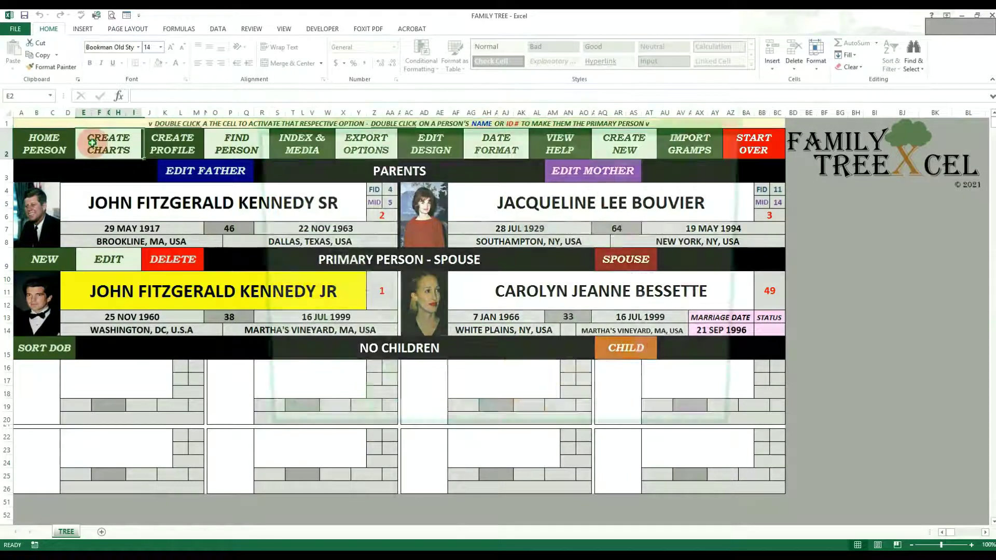
pyautogui.click(315, 404)
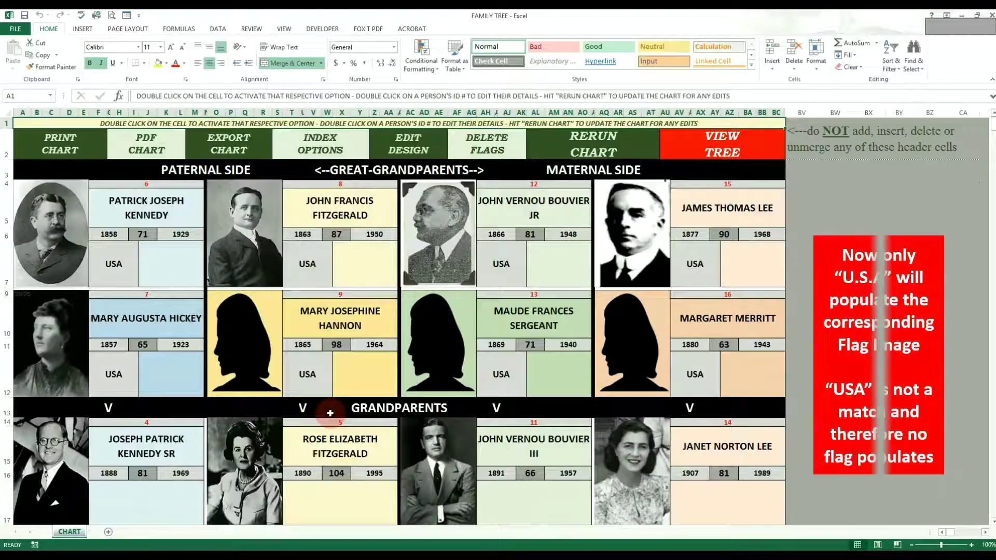
pyautogui.scroll(-5, 684, 313)
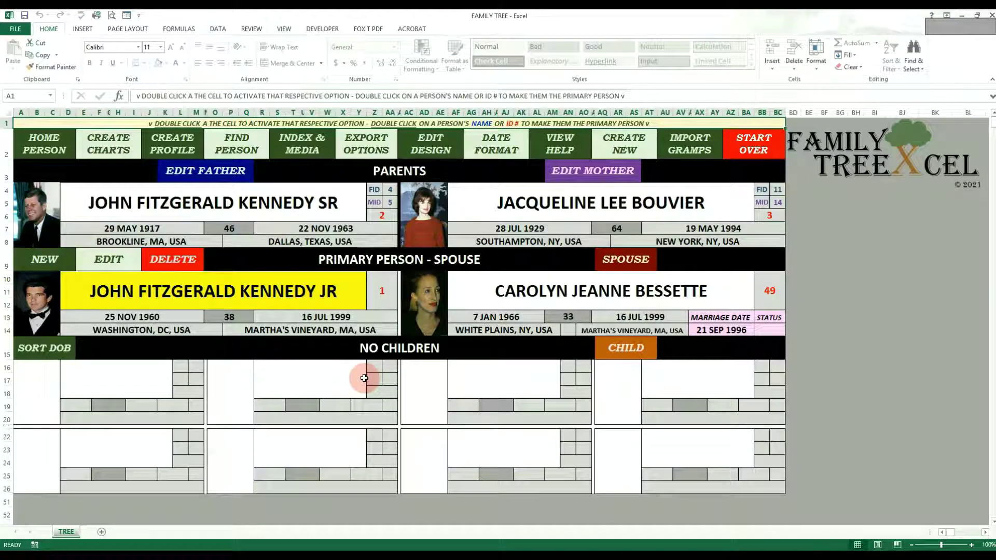
# Step: Generate the ancestor chart again from the tree and delete the flag image of the first paternal great-grandfather
pyautogui.doubleClick(111, 146)
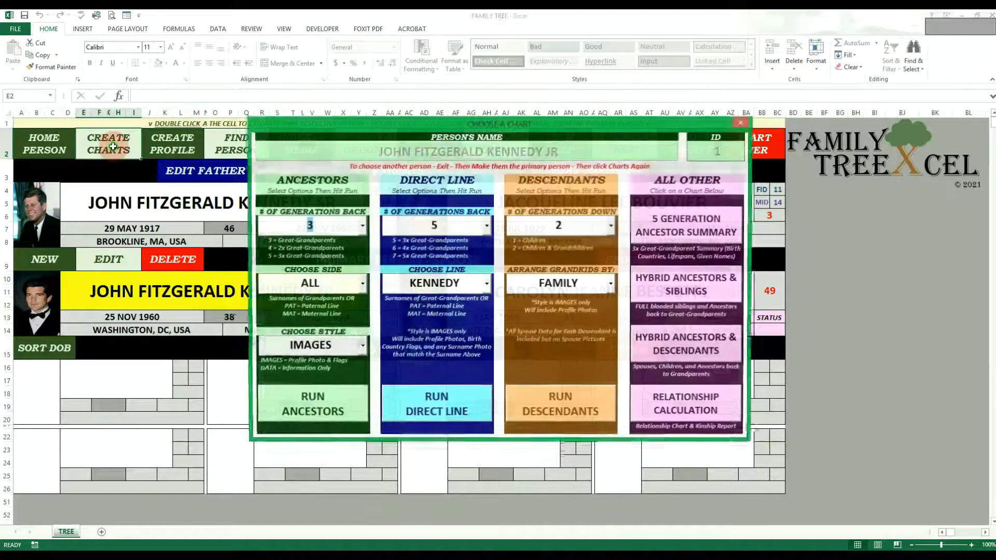
pyautogui.click(344, 403)
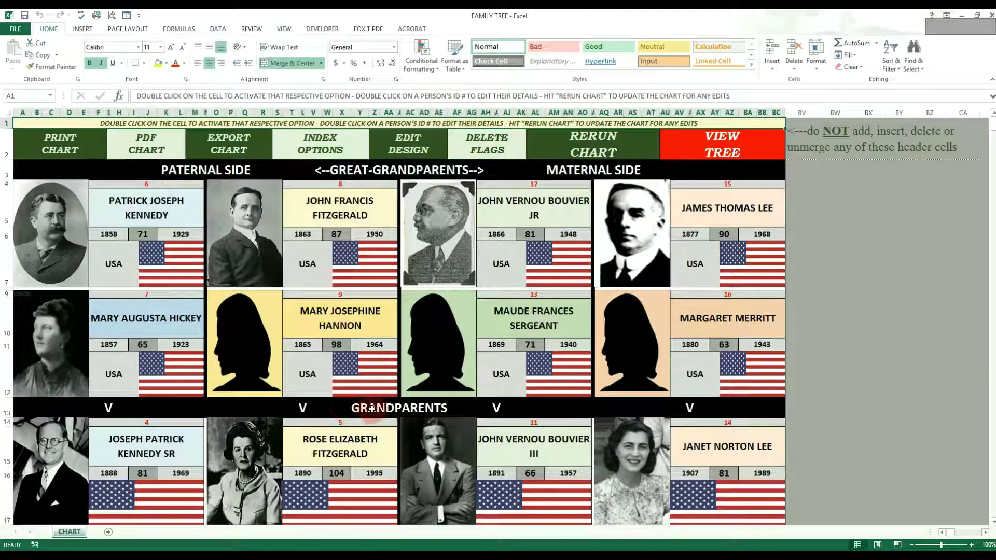
pyautogui.click(174, 258)
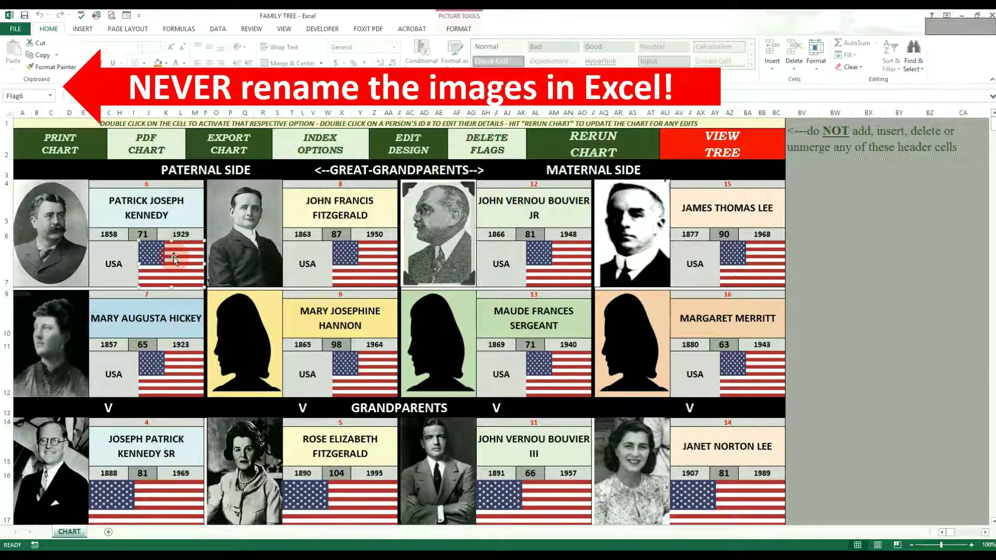
pyautogui.press('Delete')
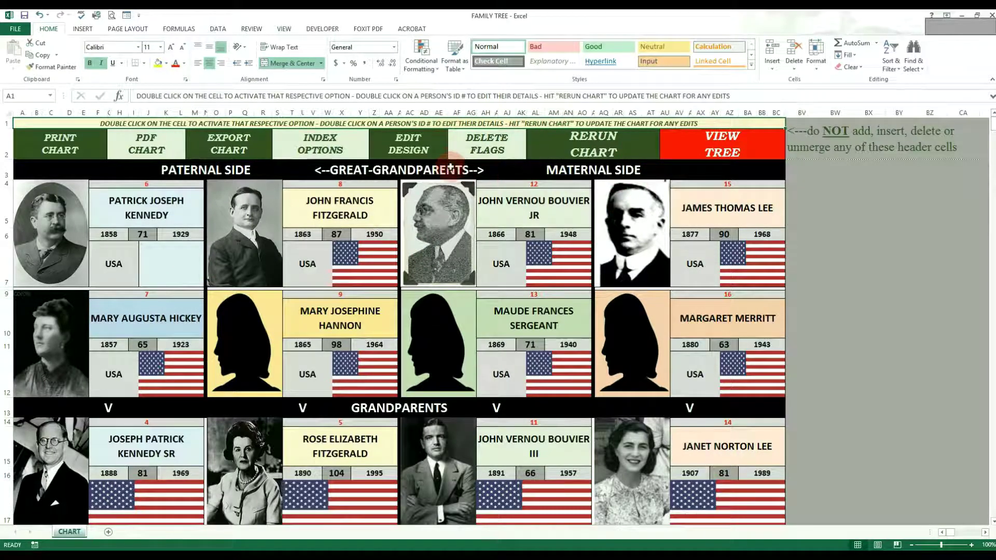
# Step: Delete all flags from the ancestor chart, then rerun the chart
pyautogui.doubleClick(496, 149)
pyautogui.click(518, 317)
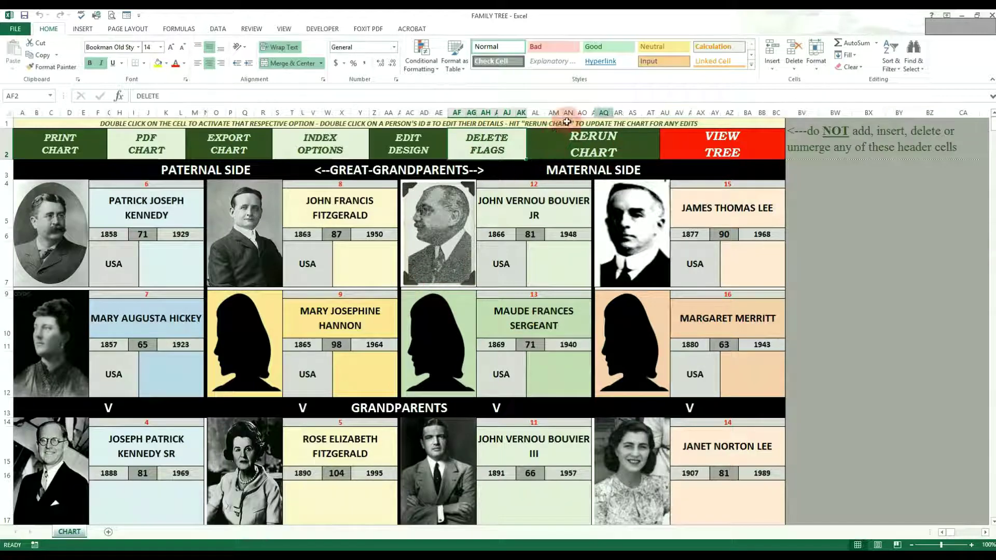
pyautogui.doubleClick(606, 135)
pyautogui.click(551, 331)
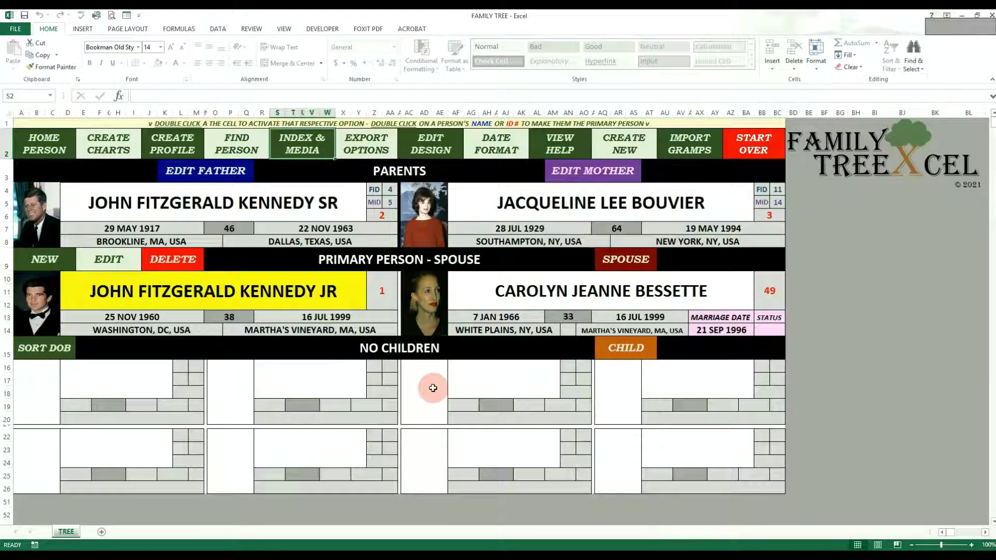
# Step: Open the flag directory from the index and media options and delete the TEST flag file
pyautogui.click(315, 154)
pyautogui.click(205, 205)
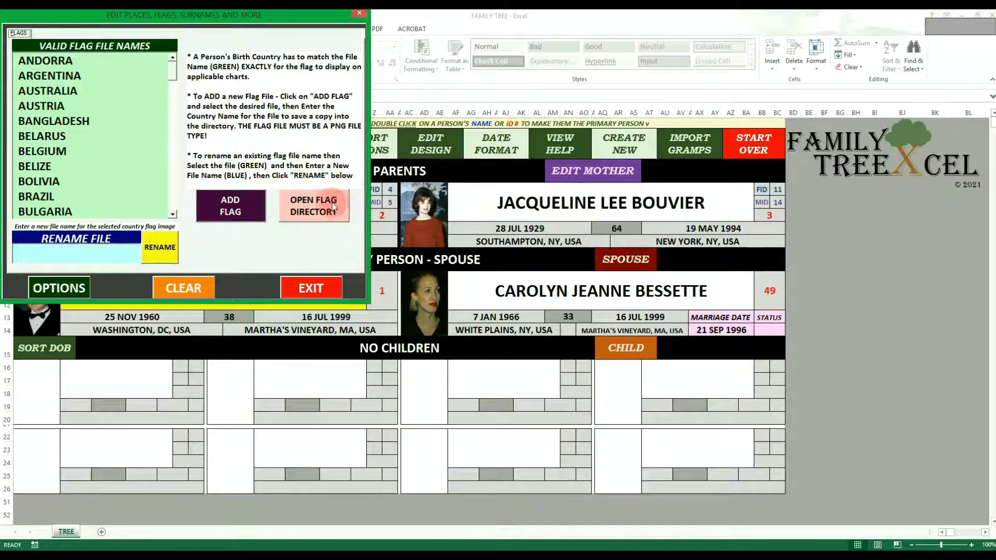
pyautogui.click(331, 203)
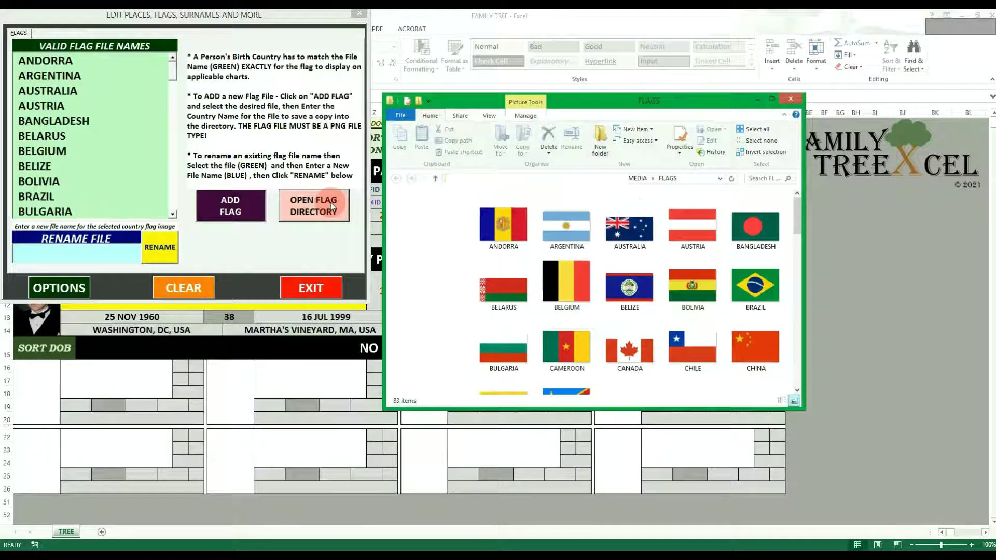
pyautogui.moveTo(798, 215); pyautogui.dragTo(795, 369)
pyautogui.click(490, 335)
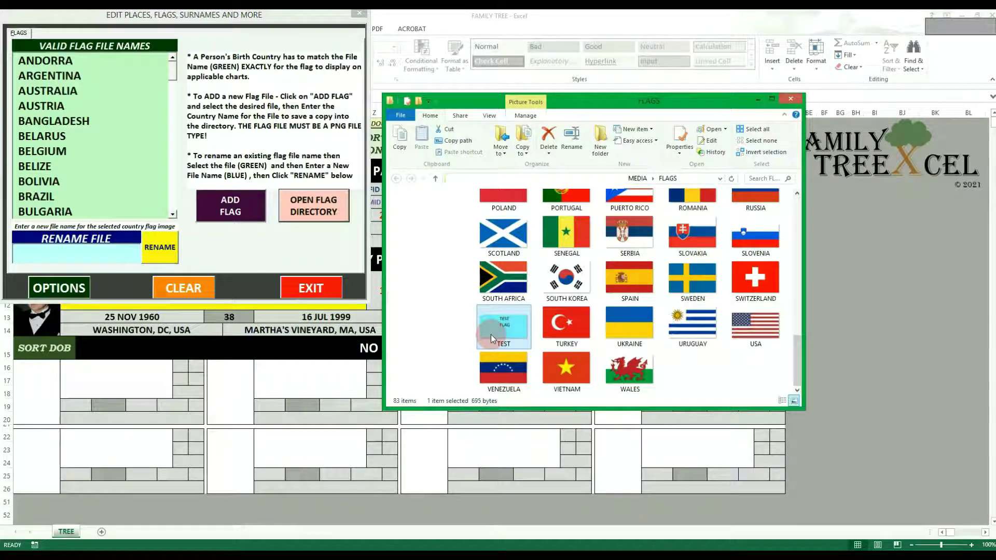
pyautogui.press('Delete')
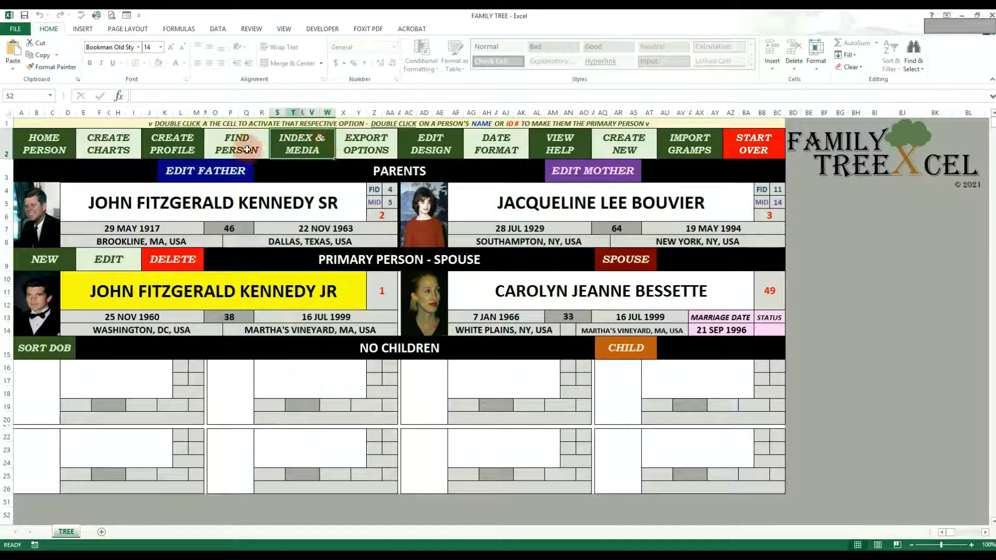
# Step: Add a new PNG surname image from the index and media options, linked to the surname KENNEDY, and exit the surname options
pyautogui.doubleClick(316, 146)
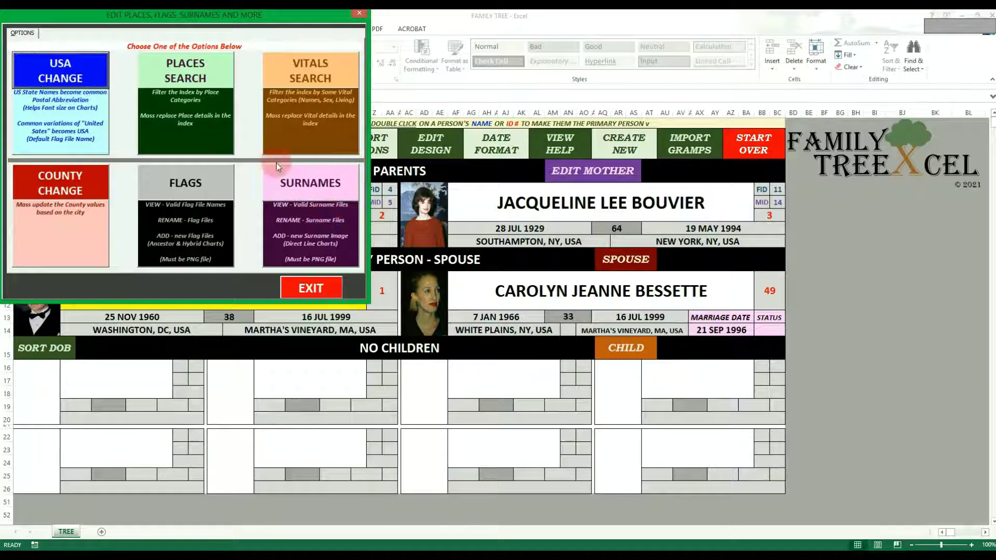
pyautogui.click(316, 188)
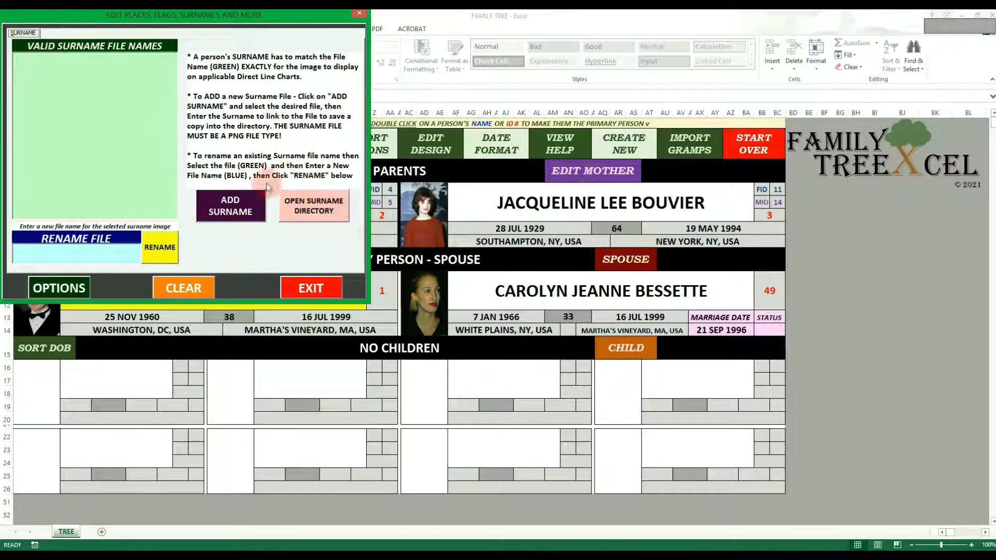
pyautogui.click(238, 207)
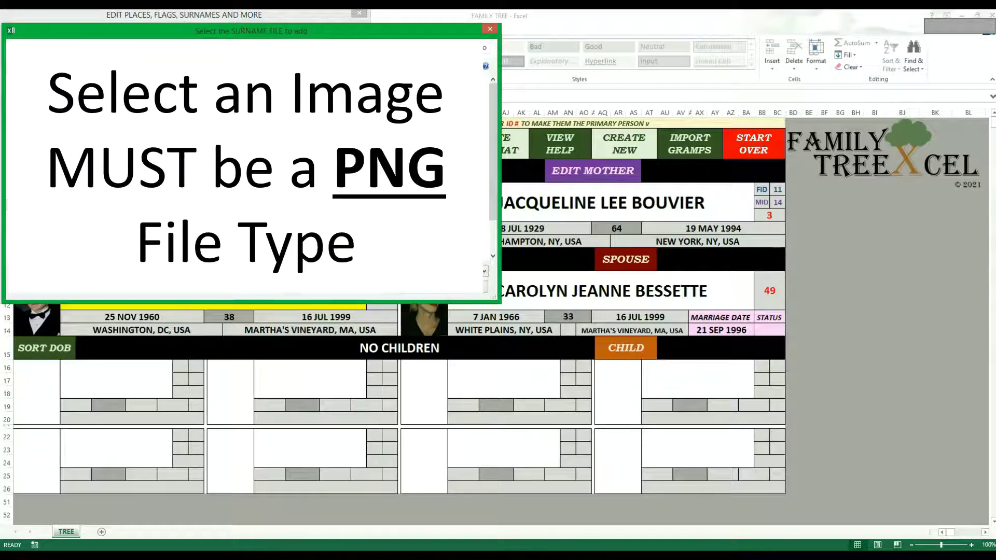
pyautogui.click(420, 295)
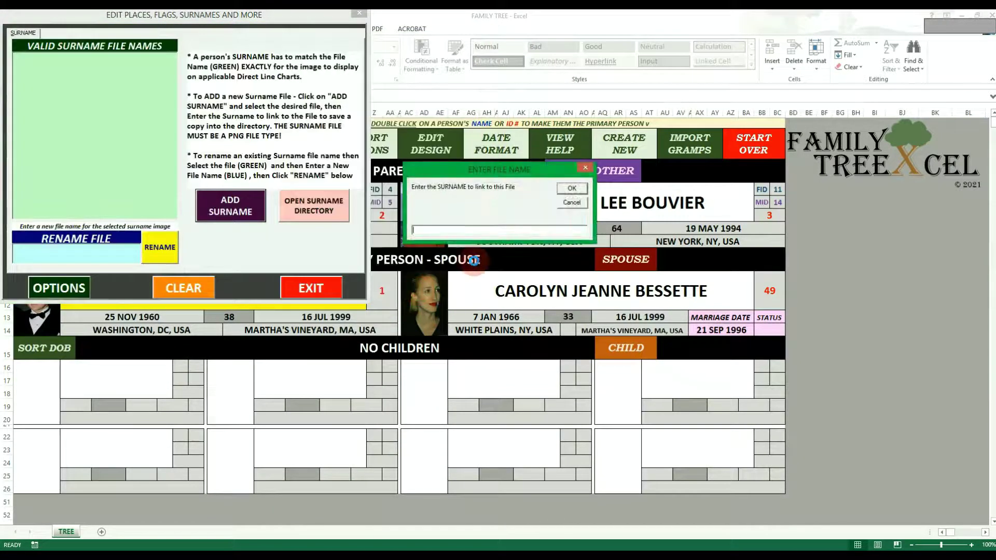
pyautogui.write('KENNEDY')
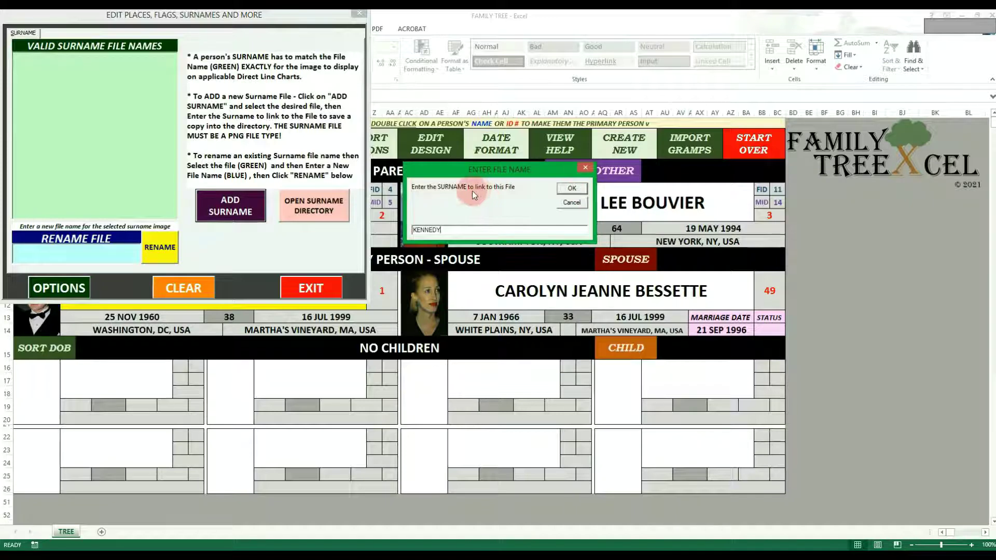
pyautogui.click(575, 189)
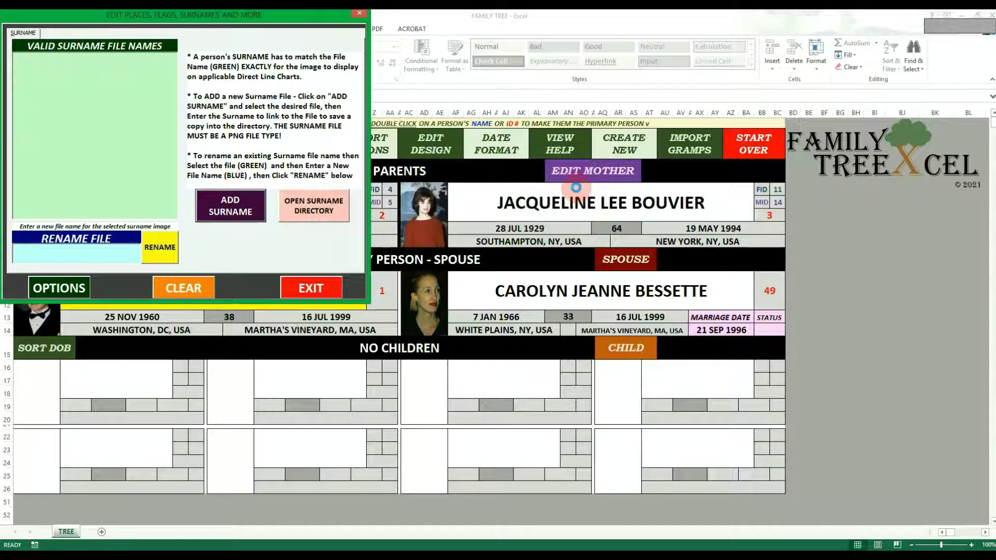
pyautogui.click(522, 315)
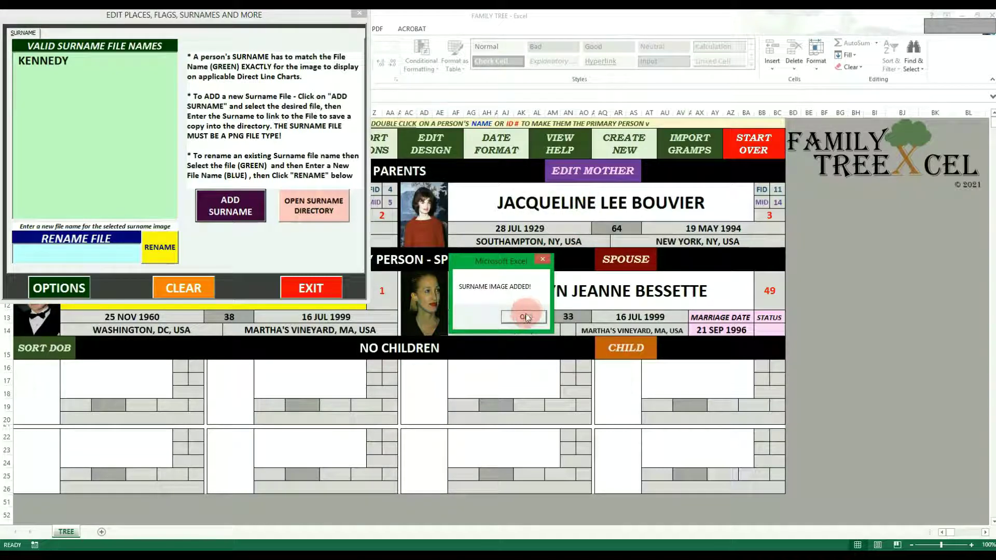
pyautogui.click(311, 286)
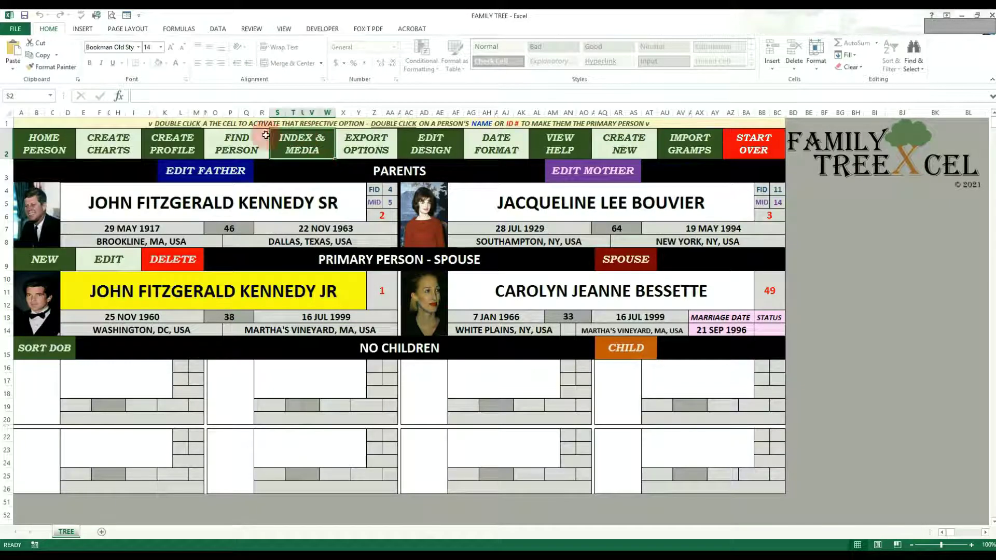
# Step: Reopen the surname options and try renaming the KENNEDY surname file to TEST, declining the confirmation
pyautogui.doubleClick(280, 130)
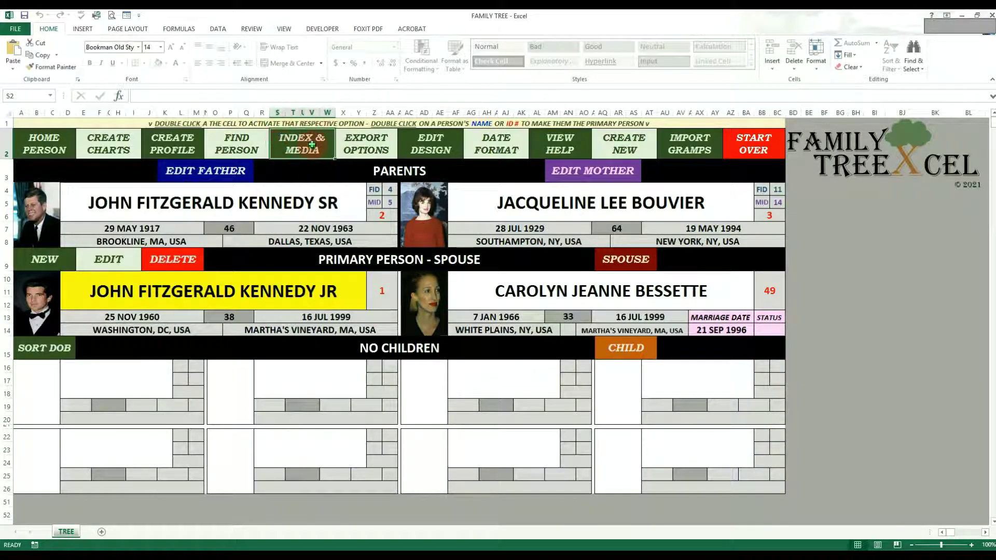
pyautogui.click(311, 223)
pyautogui.click(183, 248)
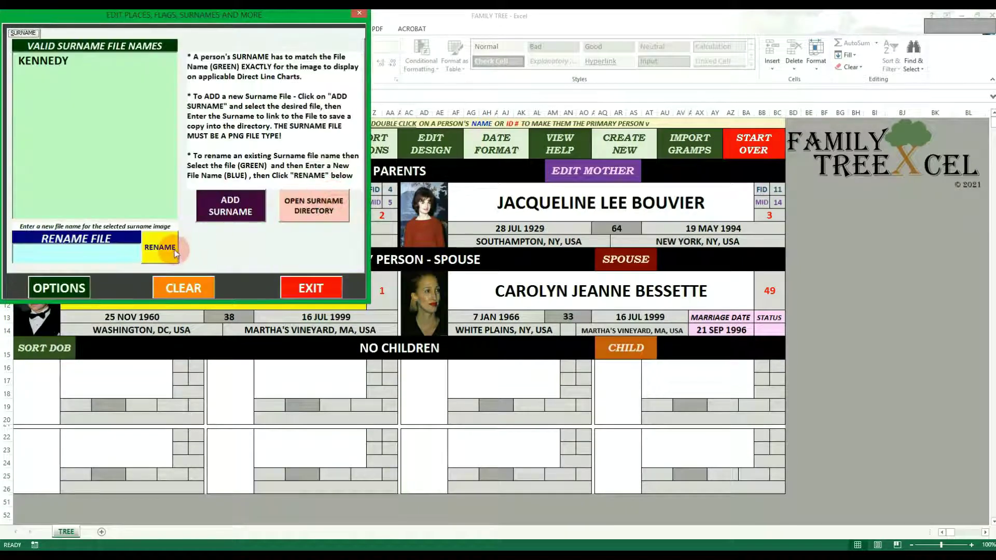
pyautogui.click(150, 211)
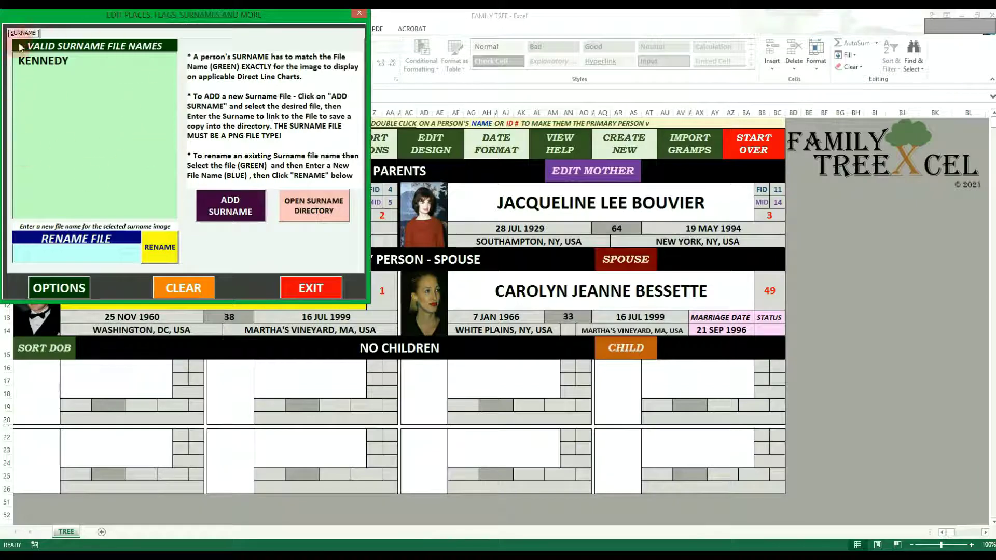
pyautogui.click(54, 64)
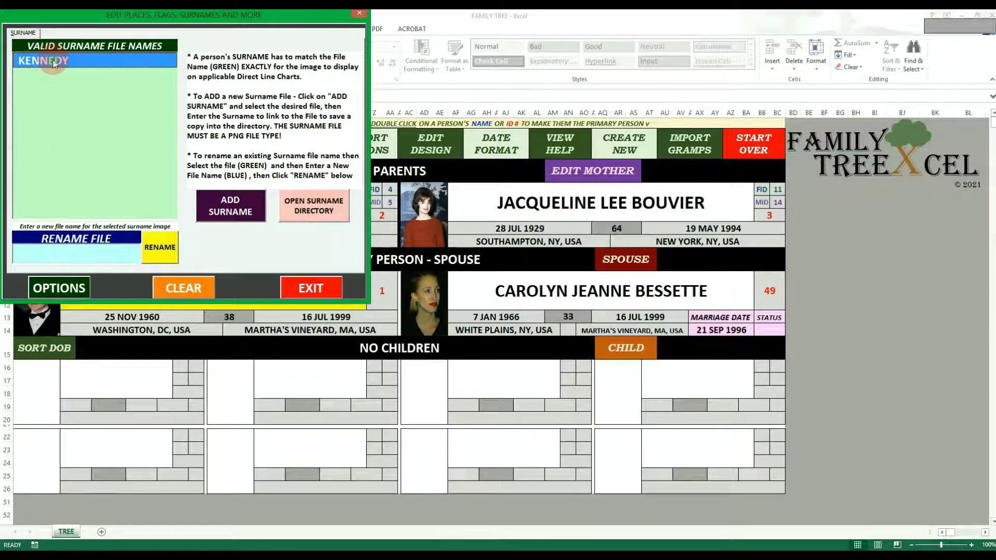
pyautogui.click(114, 250)
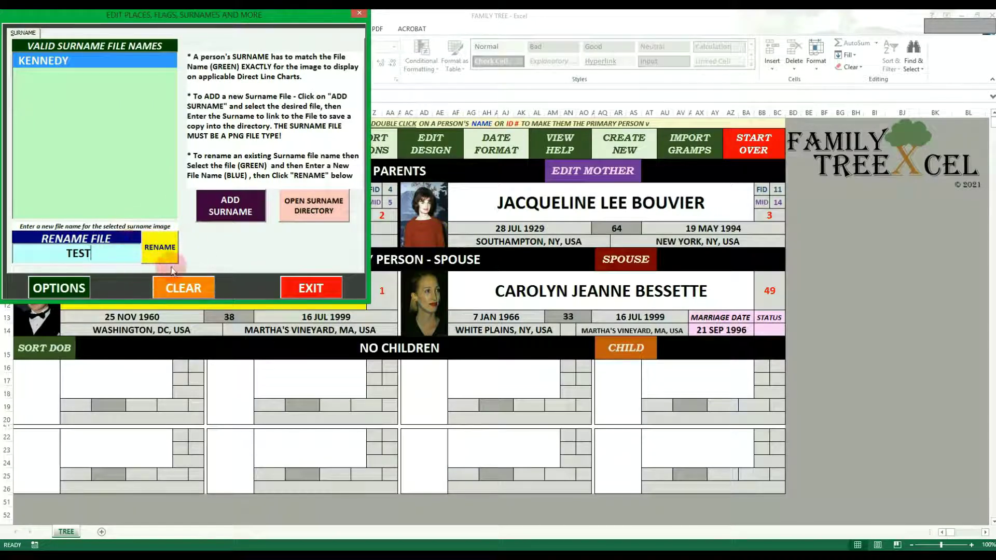
pyautogui.click(157, 246)
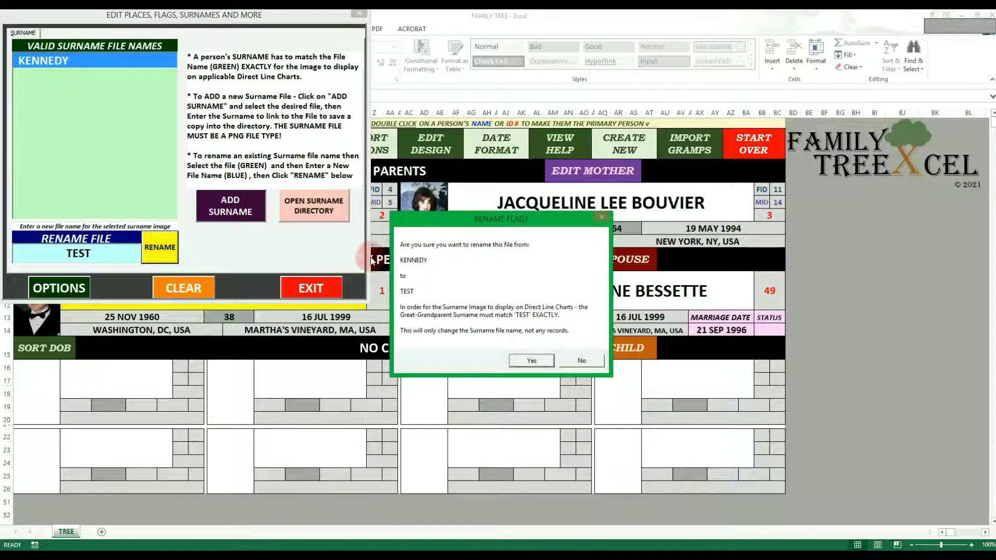
pyautogui.click(579, 359)
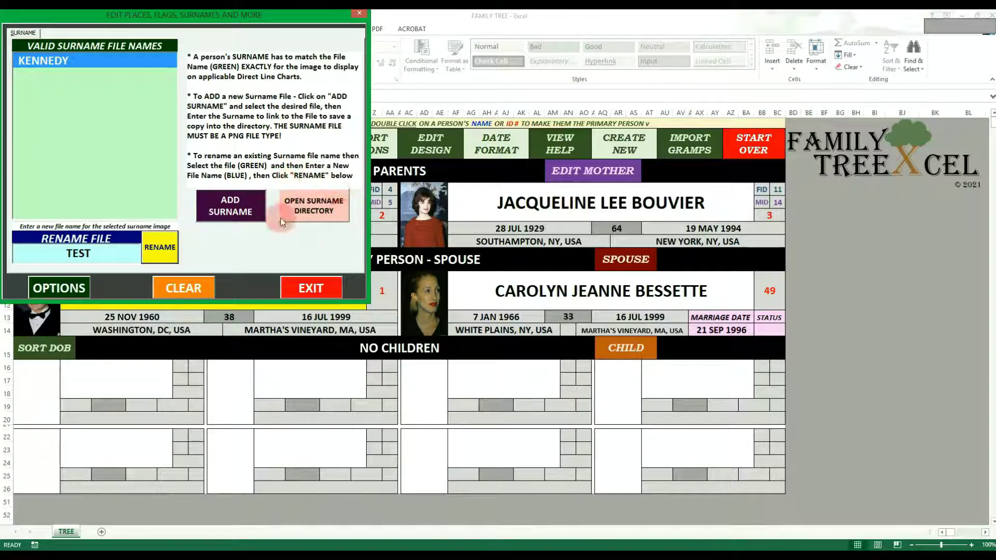
# Step: Open the directory that holds the surname images
pyautogui.click(315, 211)
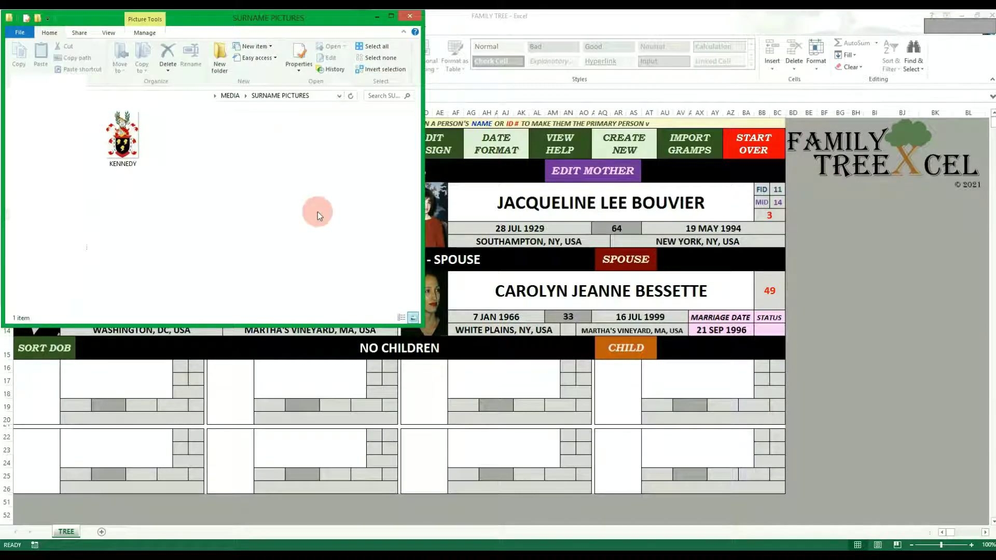
# Step: Leave the surname directory and surname options, and run the KENNEDY direct line chart for 5 generations back
pyautogui.click(409, 16)
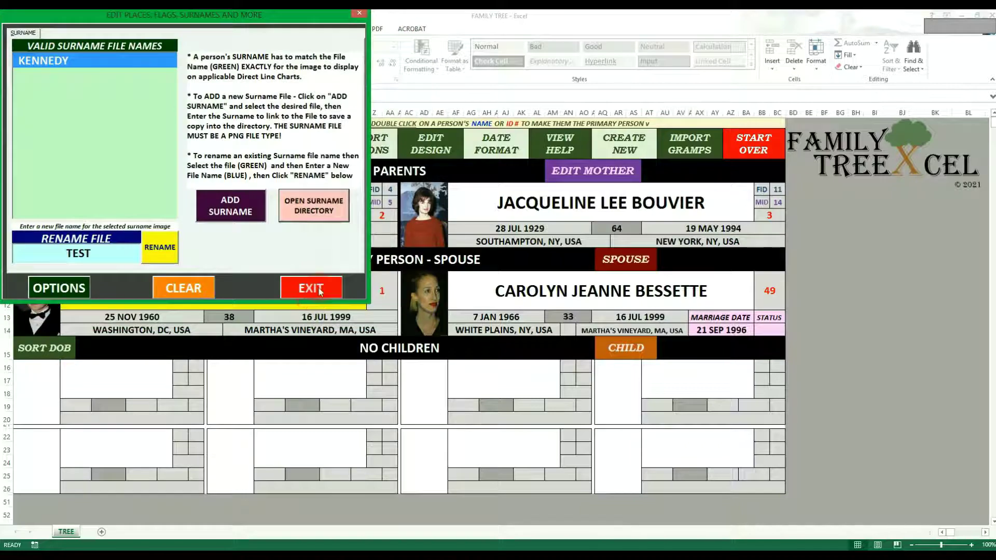
pyautogui.click(320, 292)
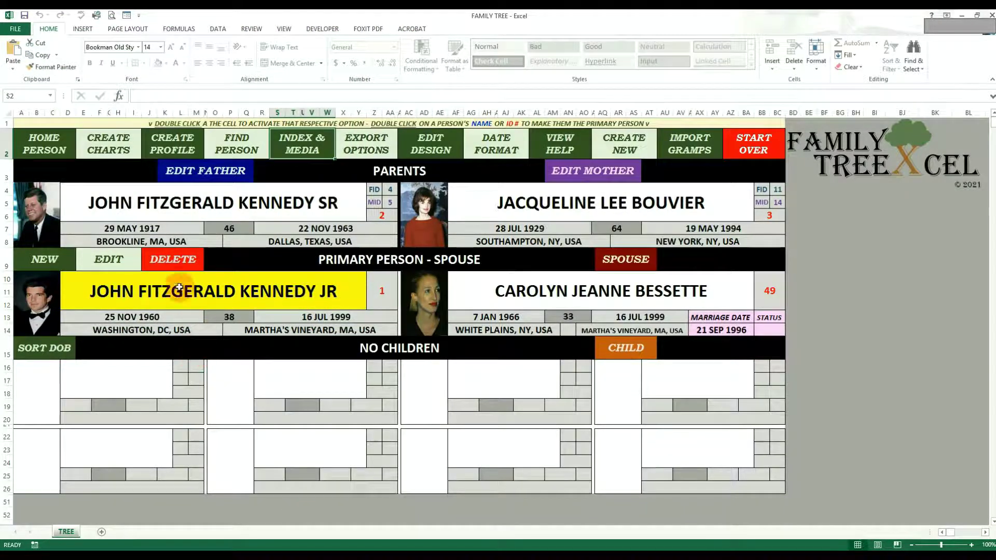
pyautogui.doubleClick(108, 143)
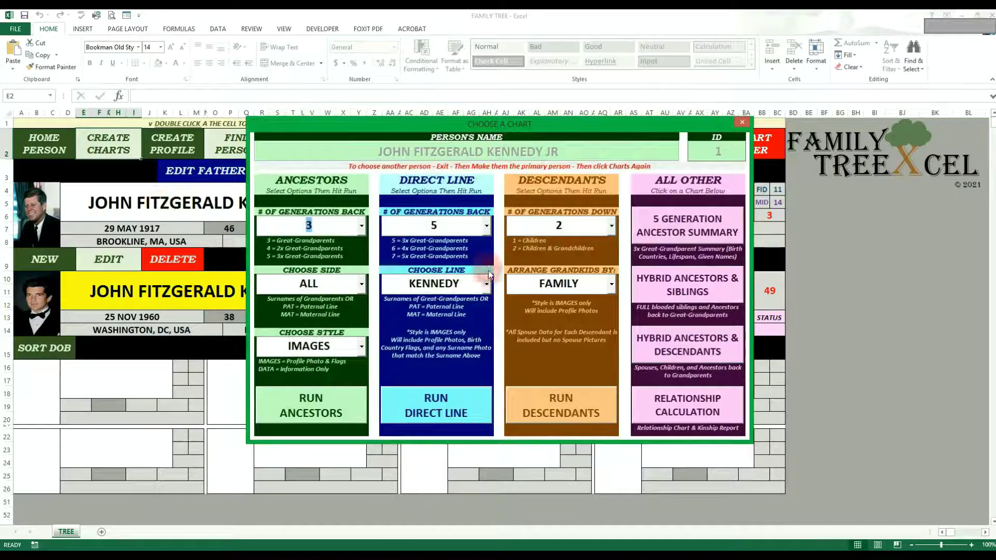
pyautogui.click(459, 414)
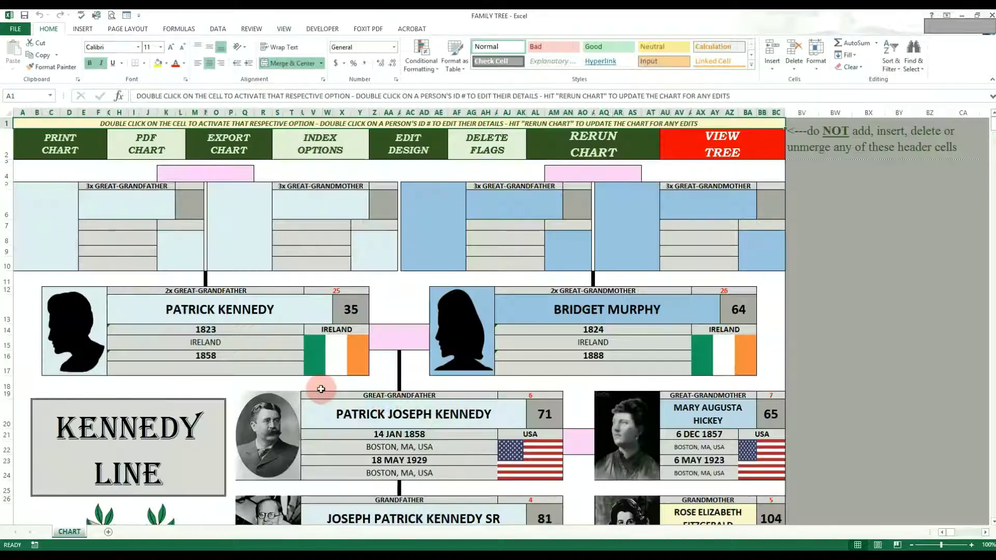
# Step: Delete the coat of arms image below the KENNEDY LINE title on the direct line chart
pyautogui.scroll(-4, 318, 382)
pyautogui.click(160, 378)
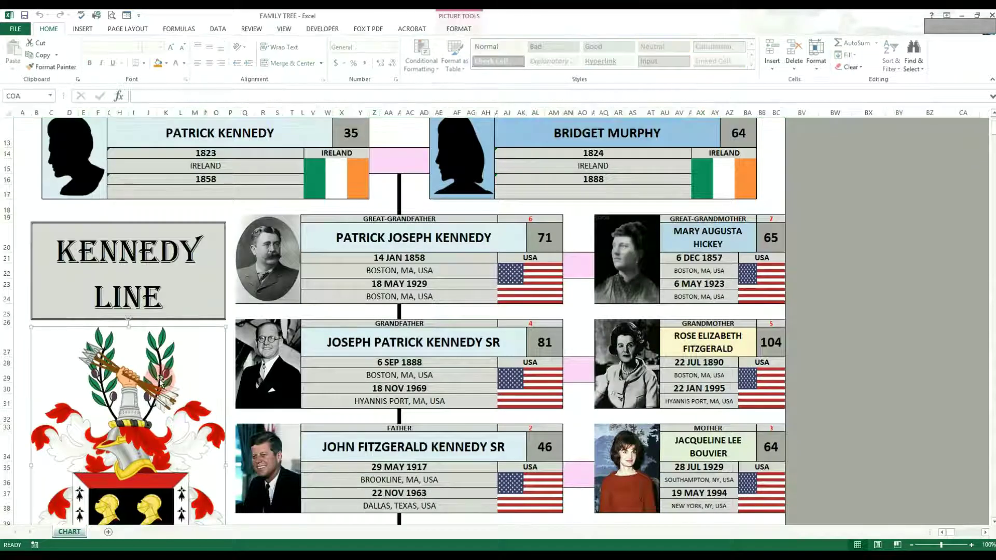
pyautogui.scroll(-2, 160, 380)
pyautogui.press('Delete')
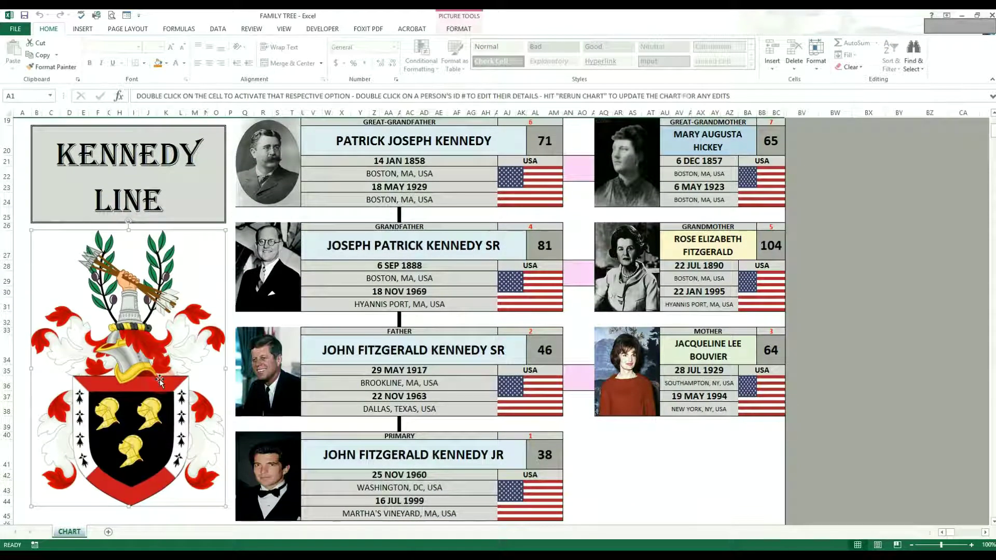
pyautogui.scroll(-2, 160, 379)
pyautogui.scroll(7, 159, 380)
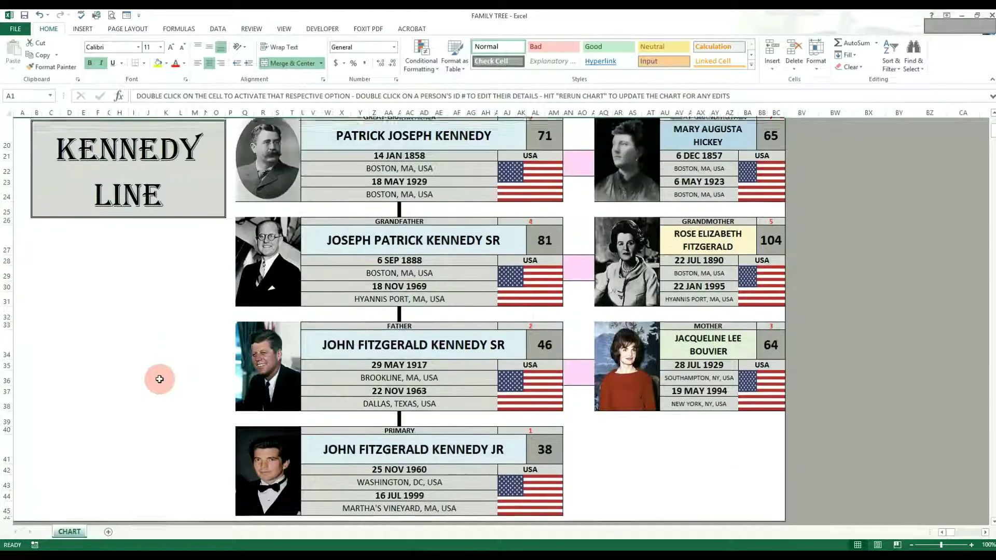
pyautogui.scroll(1, 160, 379)
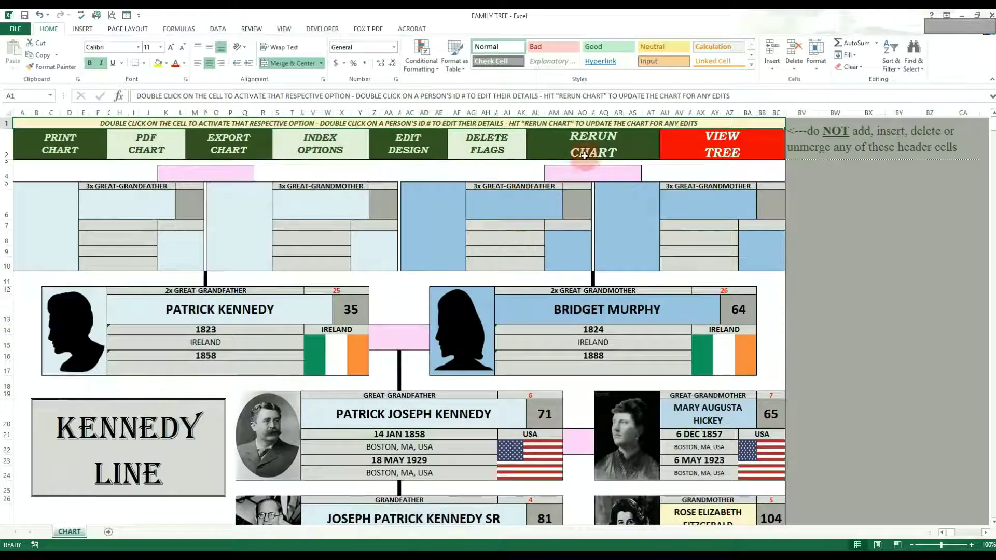
# Step: Rerun the direct line chart, accepting the overwrite of non-permanent changes, to restore the deleted coat of arms
pyautogui.doubleClick(586, 153)
pyautogui.click(553, 332)
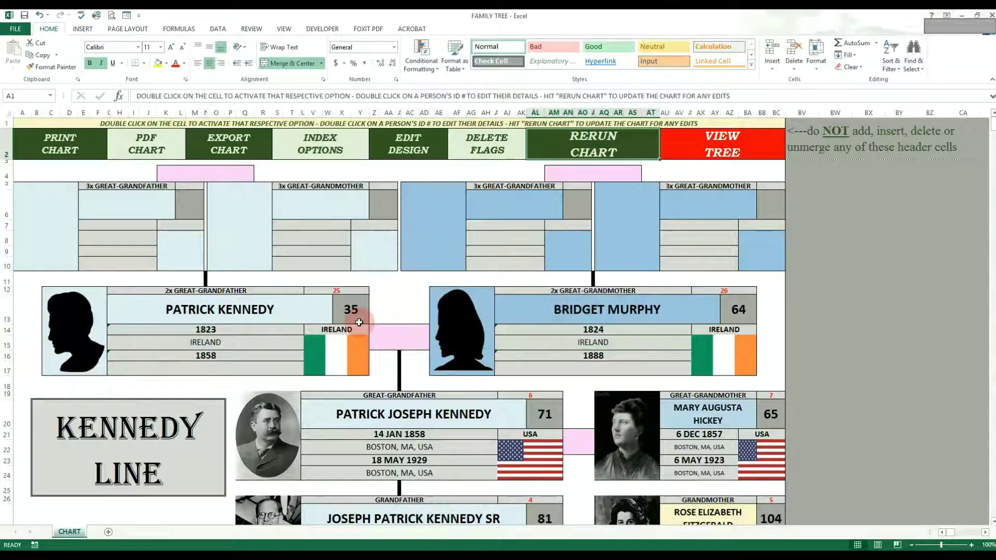
pyautogui.scroll(-6, 358, 322)
pyautogui.scroll(-1, 359, 322)
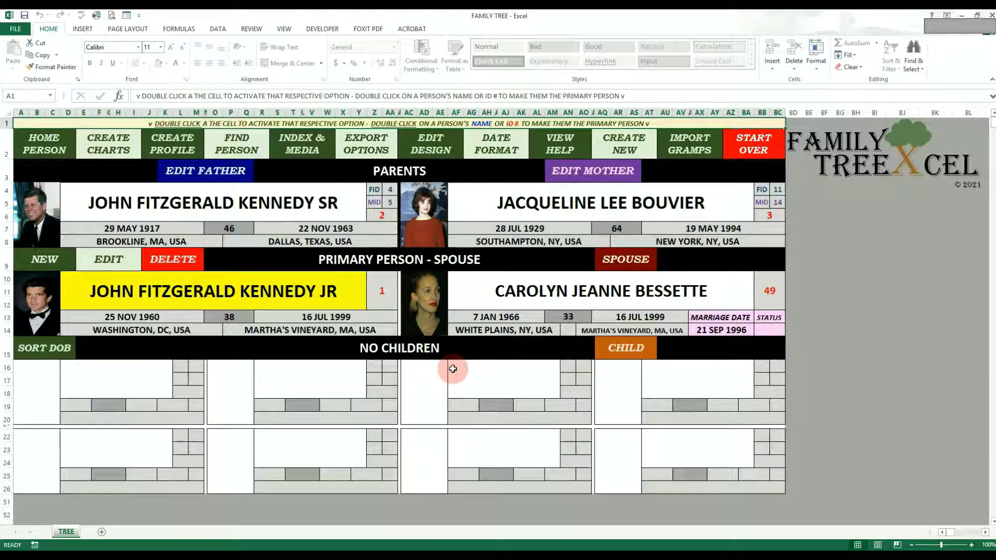
# Step: Run the ancestors chart for the primary person from the tree
pyautogui.doubleClick(117, 138)
pyautogui.click(350, 395)
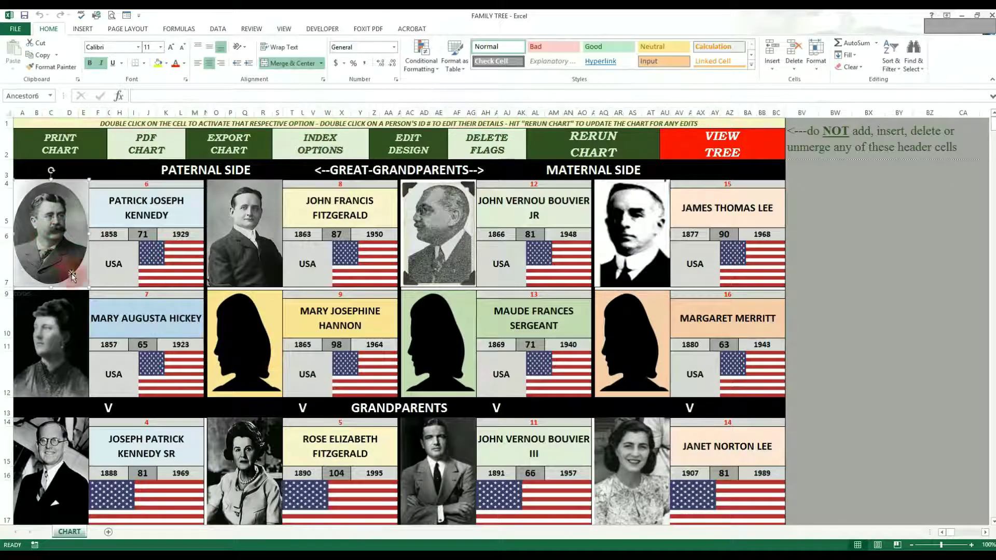
# Step: Crop the photo of the great-grandfather with ID 6 to a triangle shape, and rerun the chart to discard the crop
pyautogui.click(70, 270)
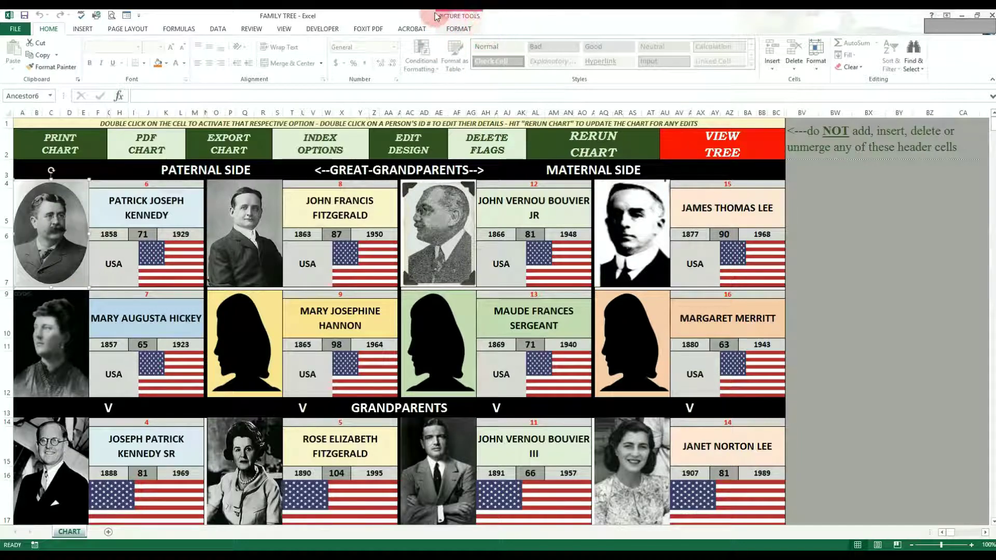
pyautogui.click(458, 29)
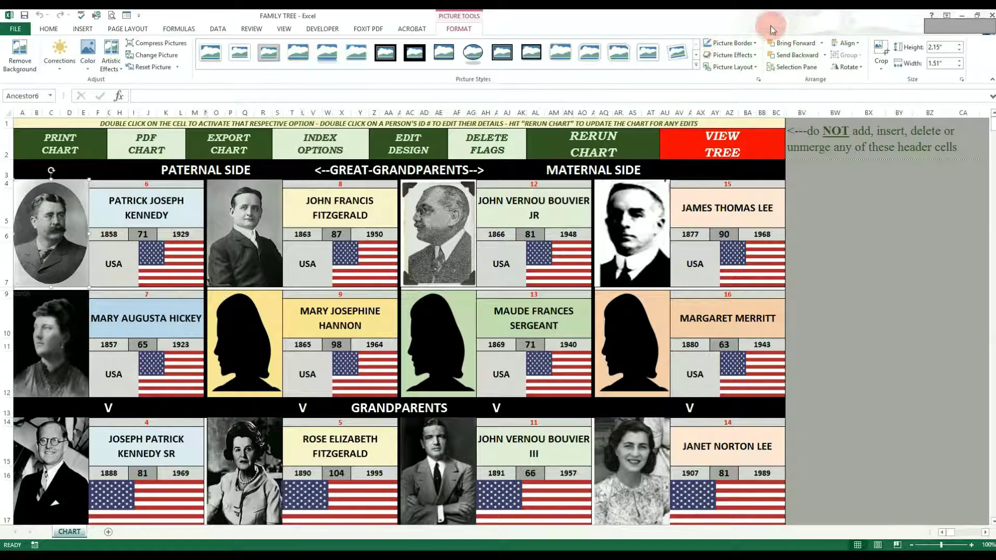
pyautogui.click(887, 69)
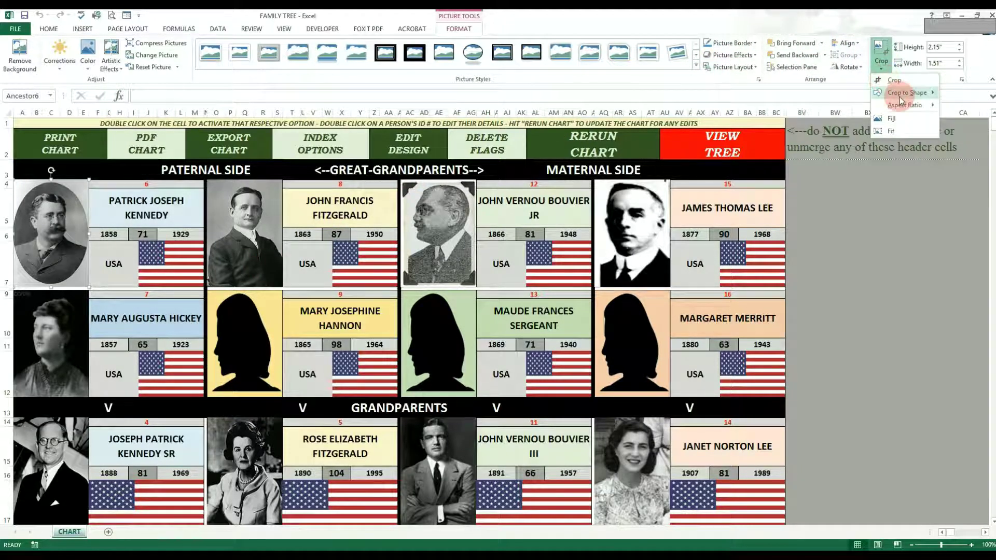
pyautogui.moveTo(900, 95)
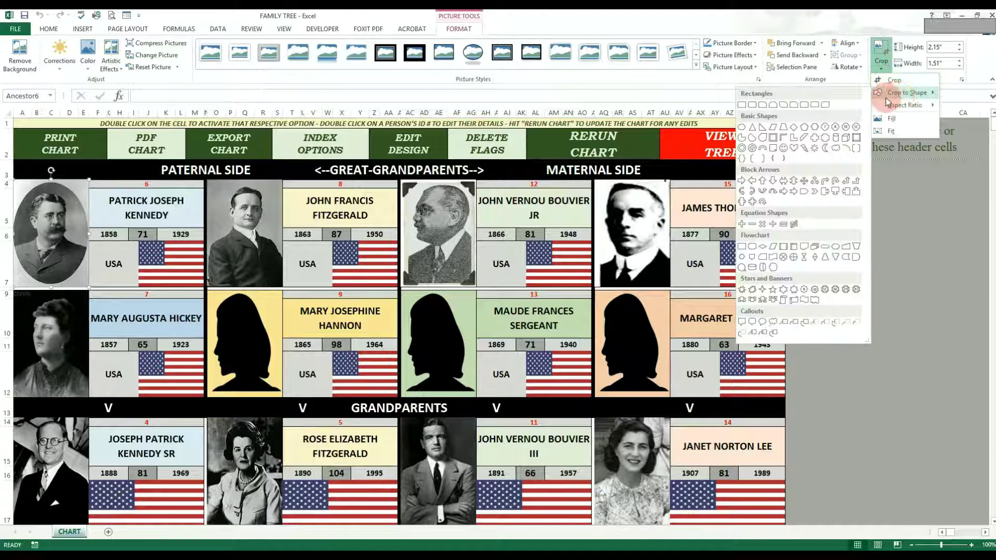
pyautogui.click(753, 126)
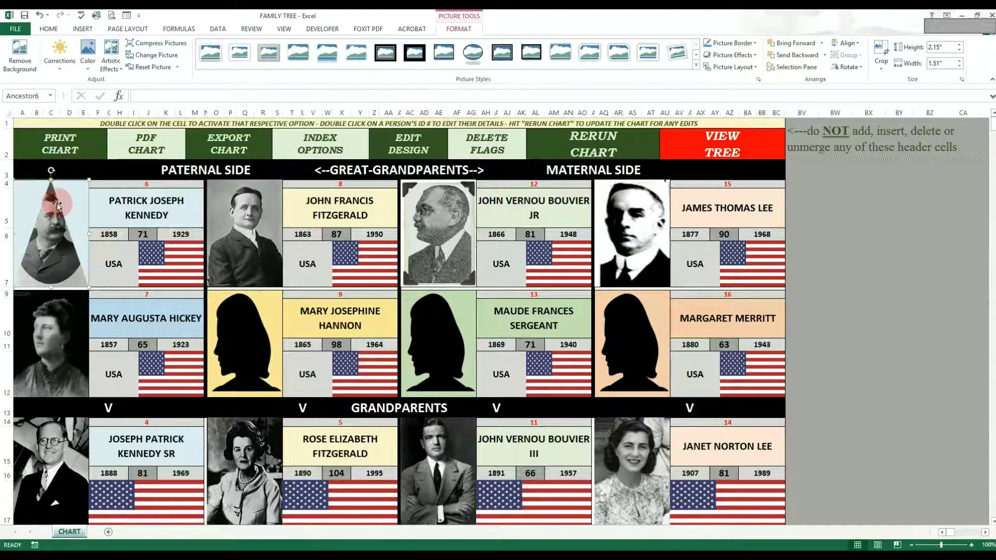
pyautogui.doubleClick(643, 145)
pyautogui.click(547, 331)
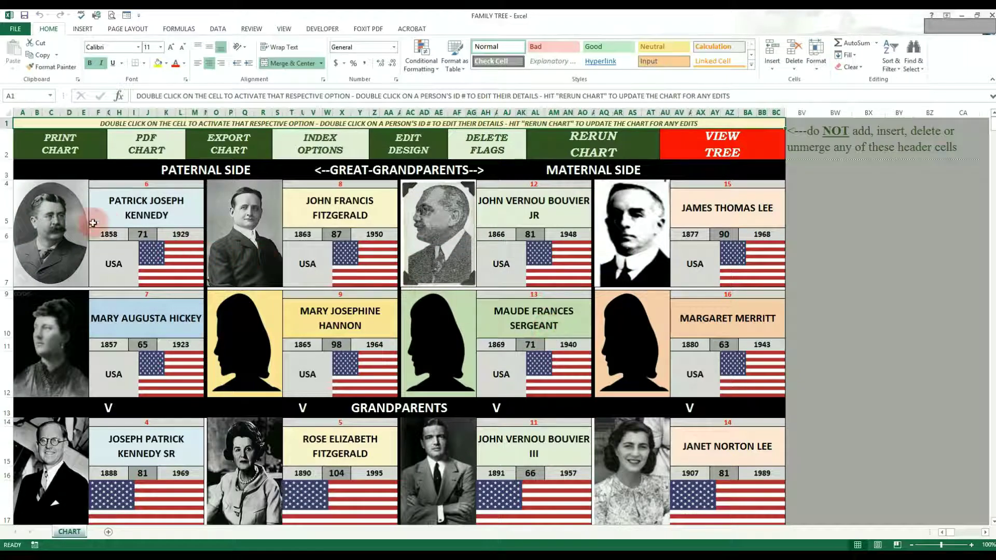
# Step: Insert a world map picture, reposition it over the ancestors chart, and rerun the chart to discard it
pyautogui.moveTo(53, 234)
pyautogui.mouseDown()
pyautogui.moveTo(98, 277)
pyautogui.moveTo(56, 229)
pyautogui.mouseUp()
pyautogui.click(83, 28)
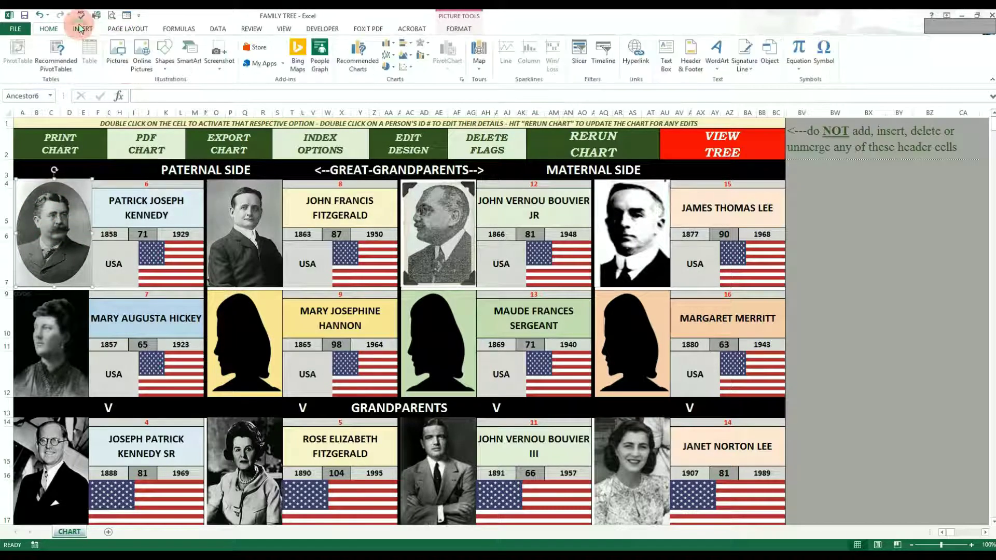
pyautogui.click(116, 61)
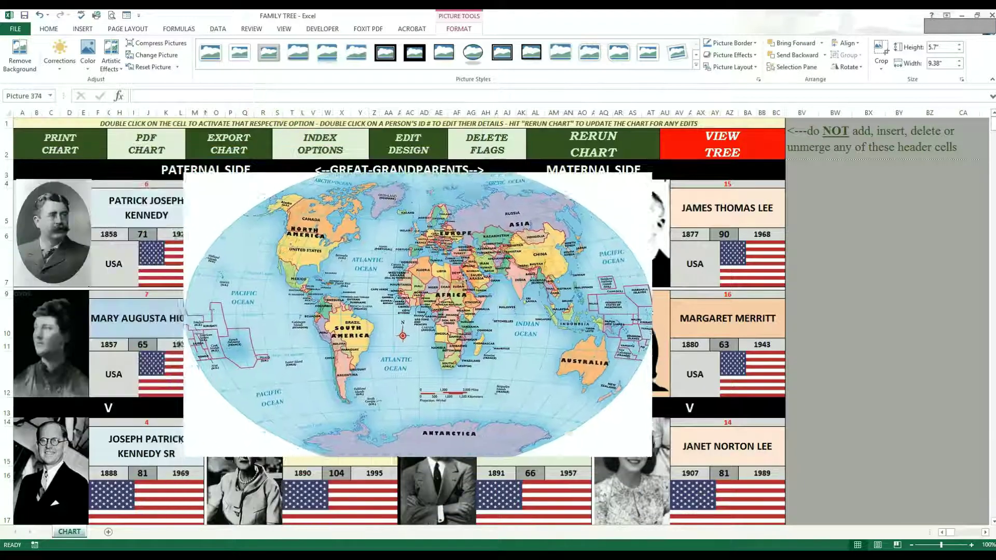
pyautogui.moveTo(462, 280); pyautogui.dragTo(444, 328)
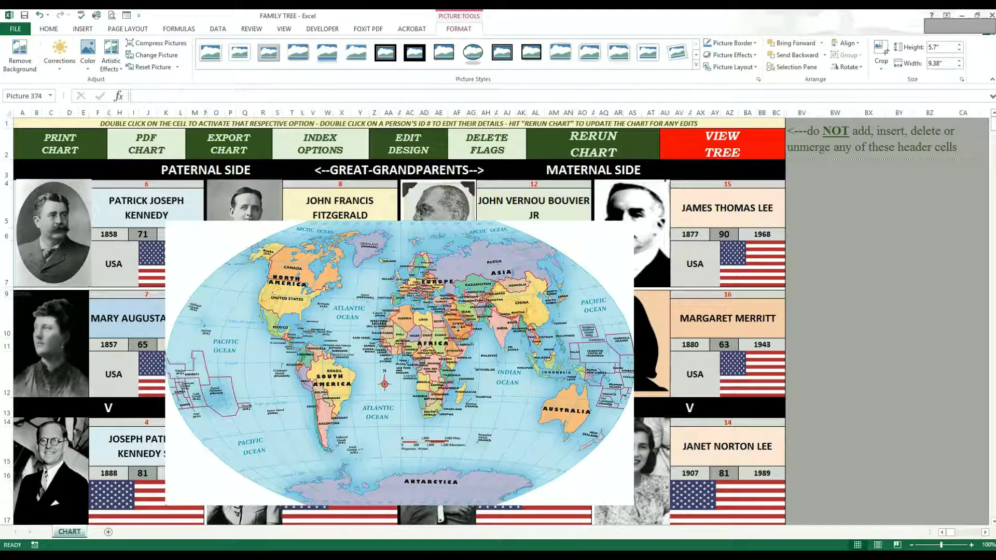
pyautogui.doubleClick(599, 141)
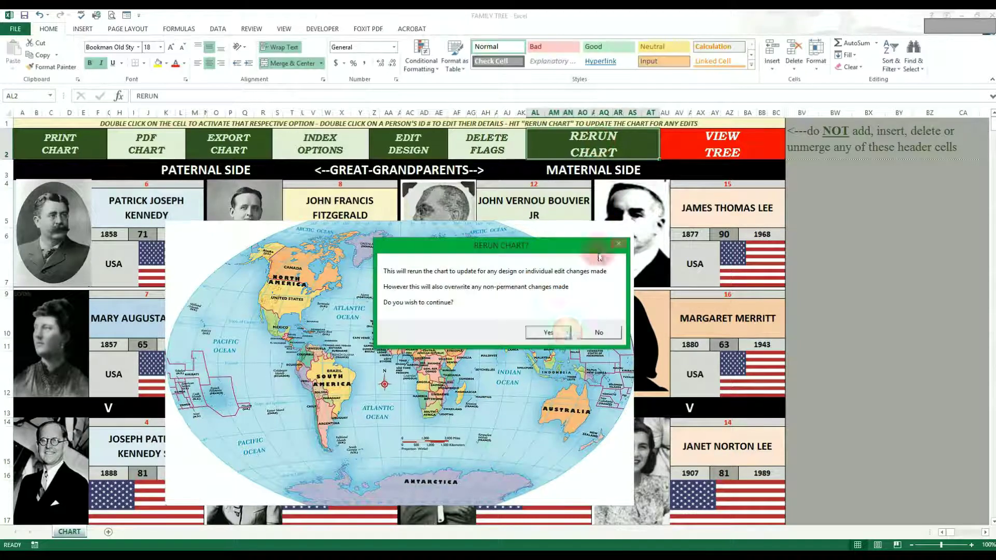
pyautogui.click(551, 333)
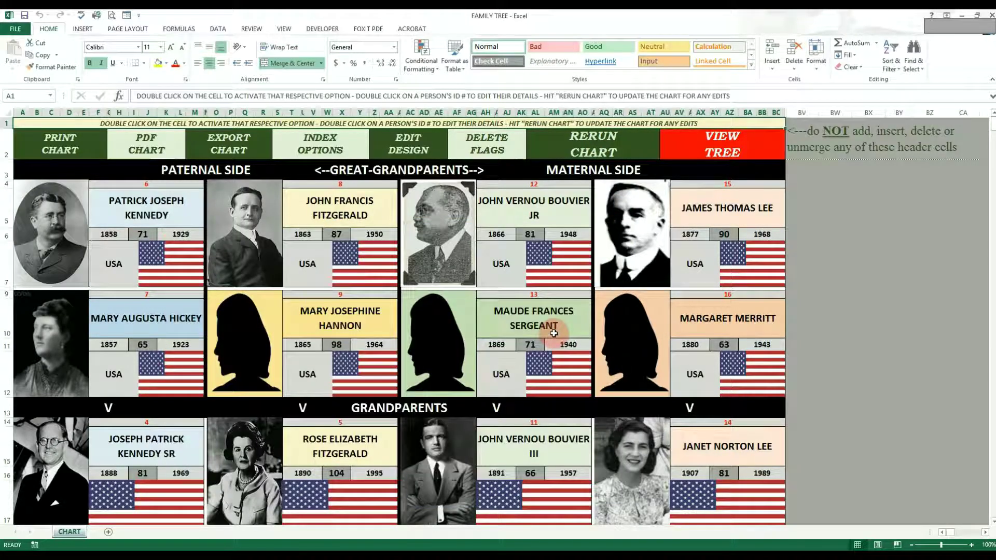